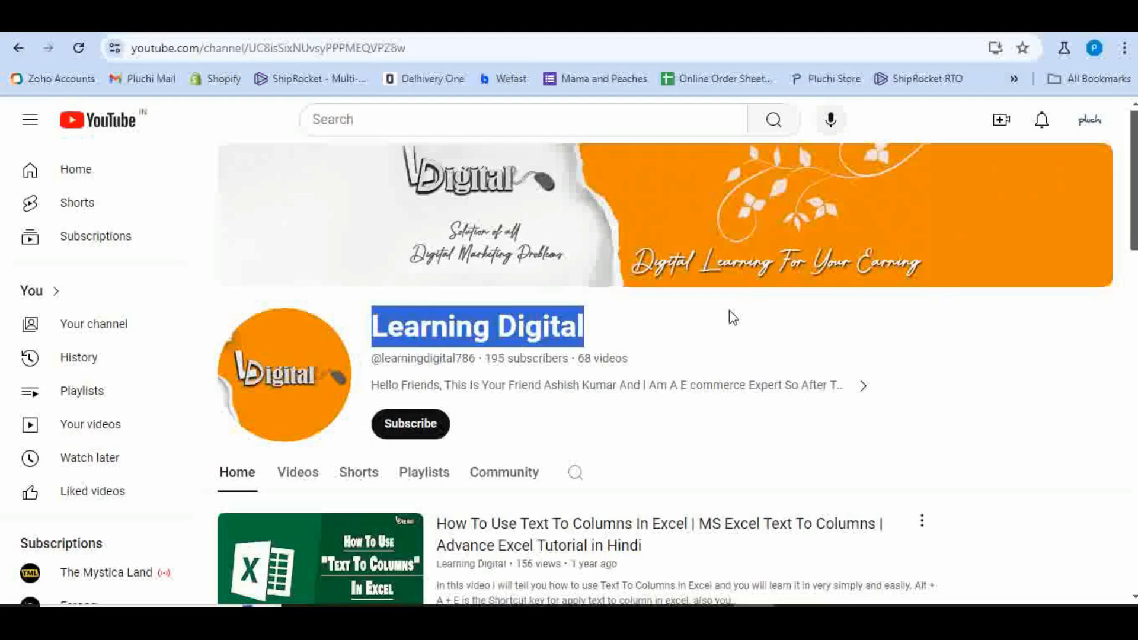
# Subscribe to the Learning Digital channel and set its notifications to All.
pyautogui.scroll(-10, 744, 325)
pyautogui.scroll(8, 745, 325)
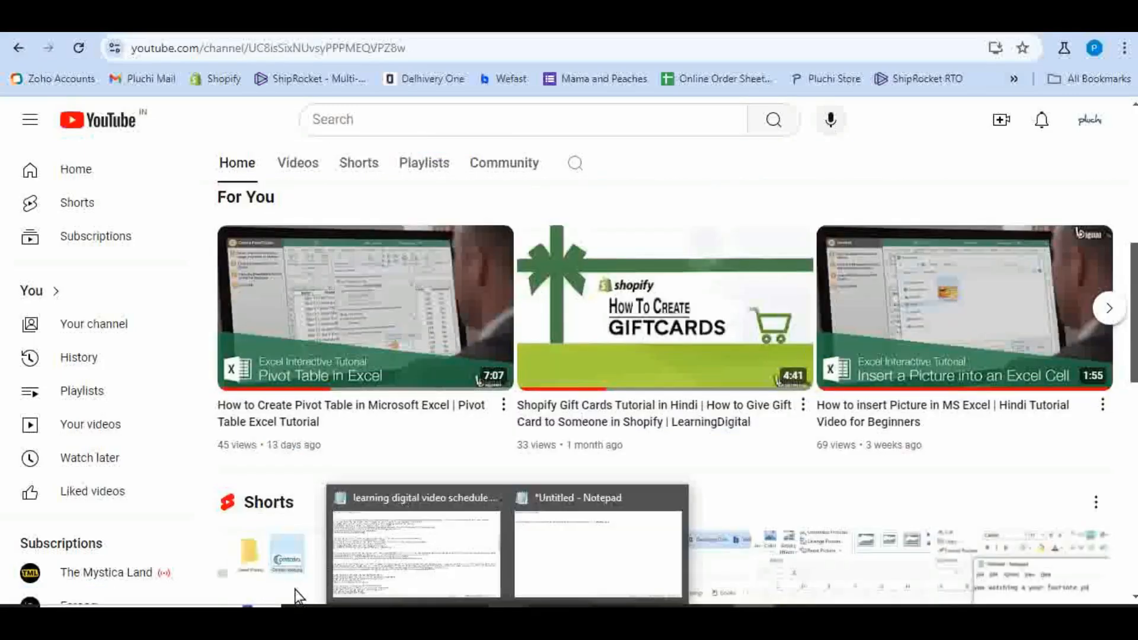
pyautogui.scroll(4, 367, 474)
pyautogui.click(424, 362)
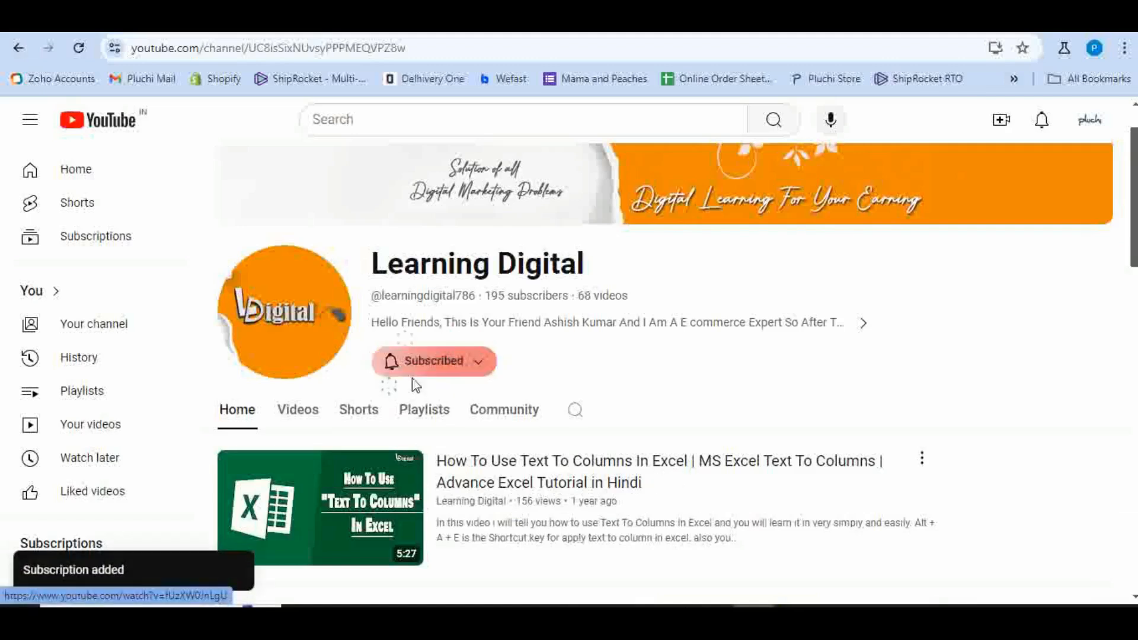
pyautogui.click(388, 361)
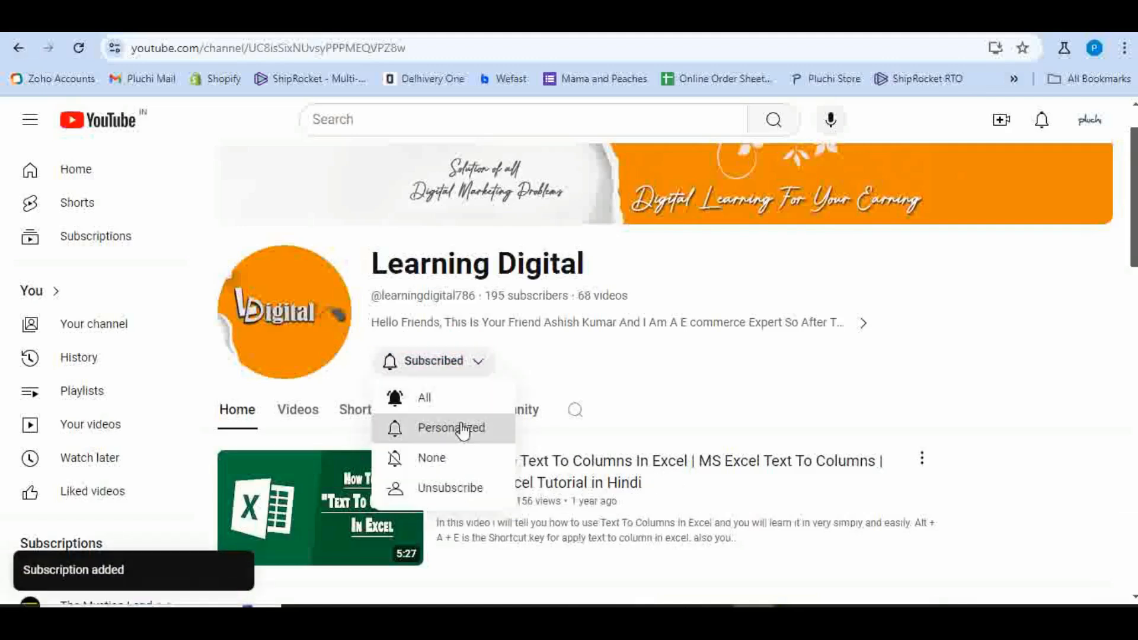
pyautogui.click(424, 397)
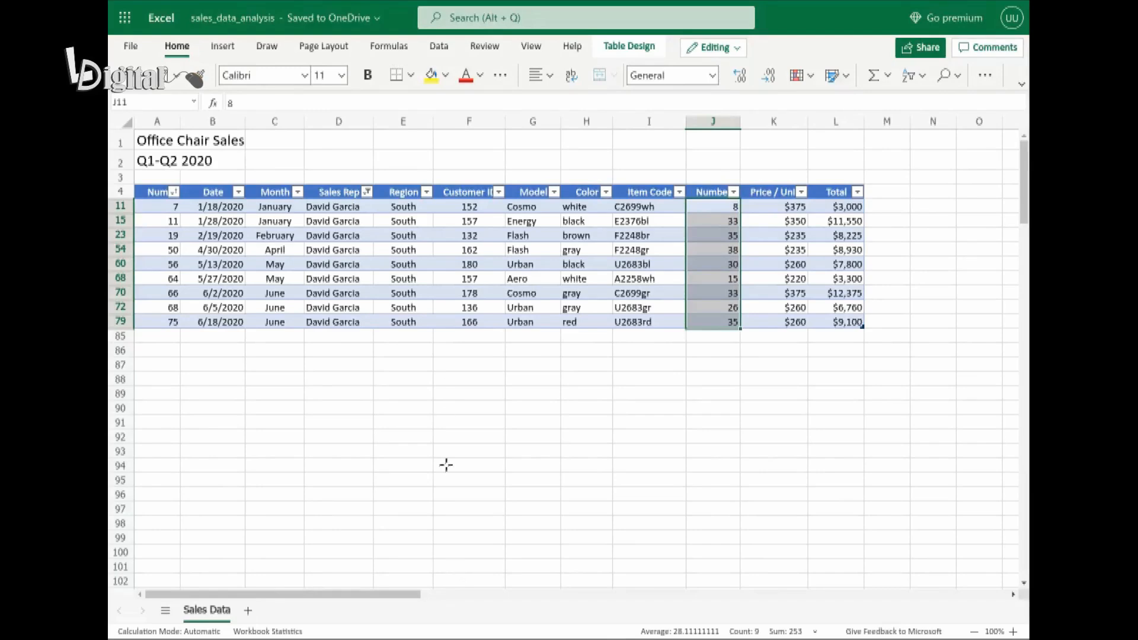
# Change the Sales Rep column's filter to include all sales reps.
pyautogui.click(366, 192)
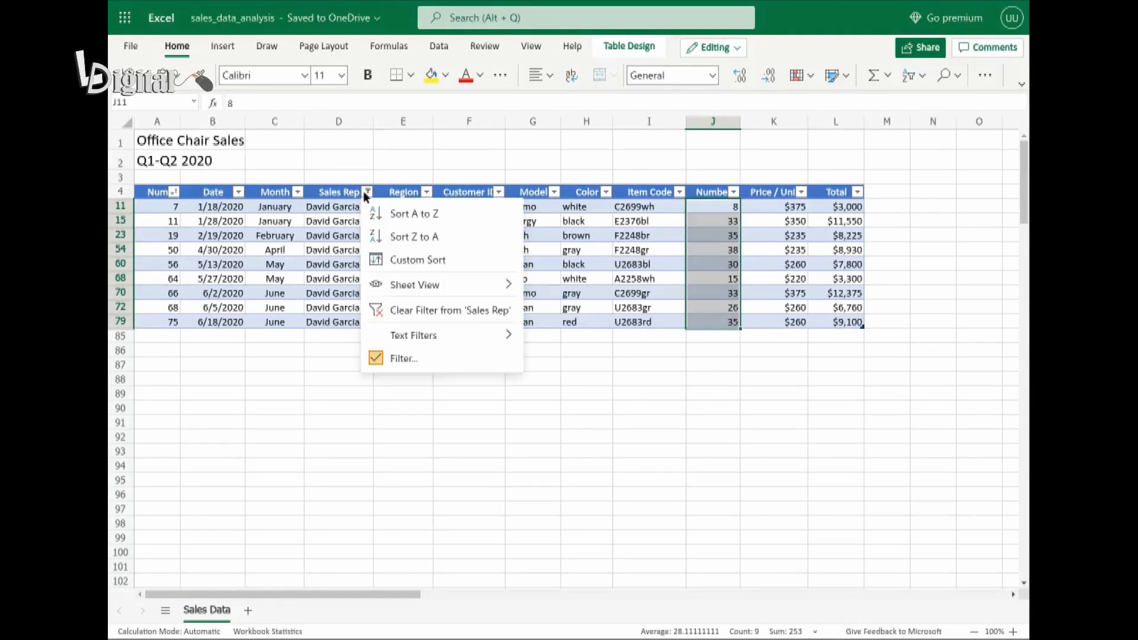
pyautogui.click(397, 359)
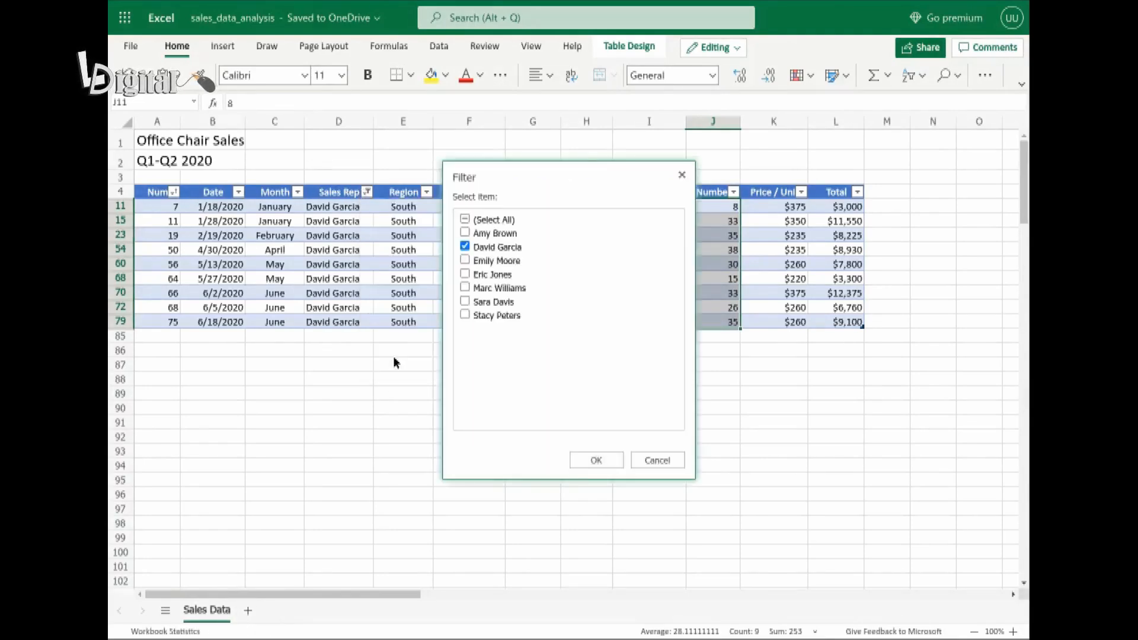
pyautogui.click(465, 220)
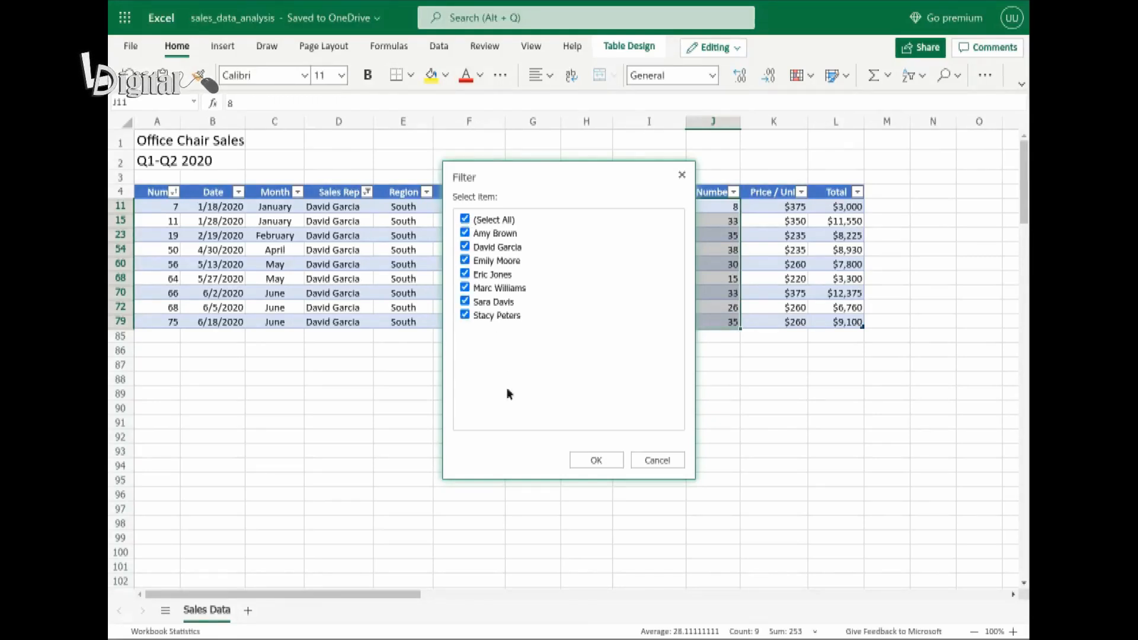
pyautogui.click(589, 454)
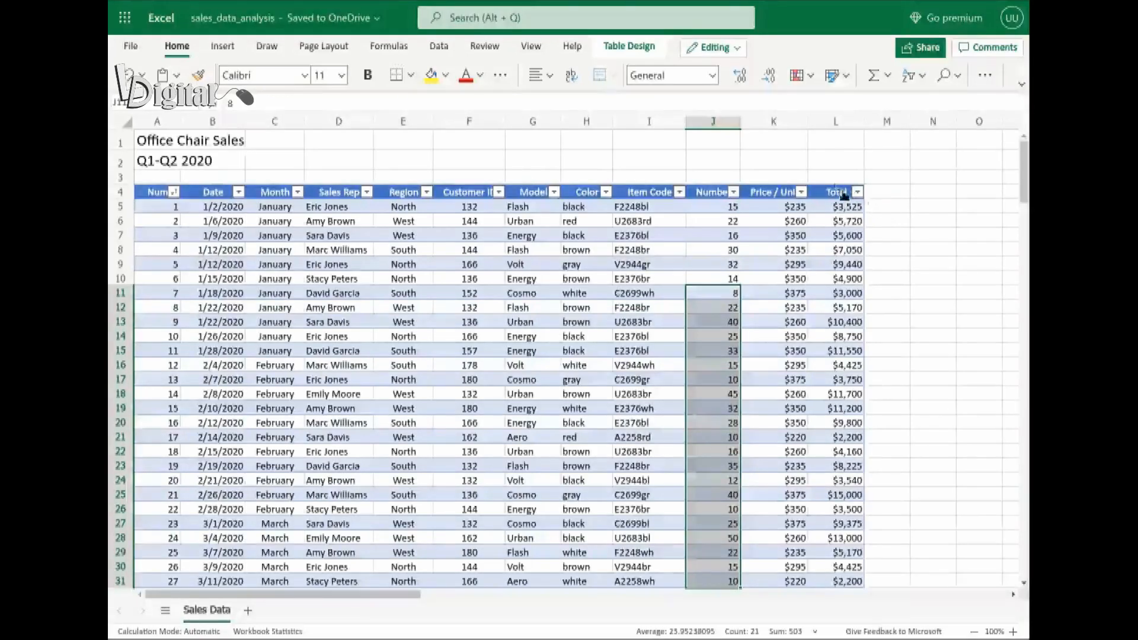
# Add a table column with the header "Discount" in M4 and widen column M to fit the header.
pyautogui.click(876, 187)
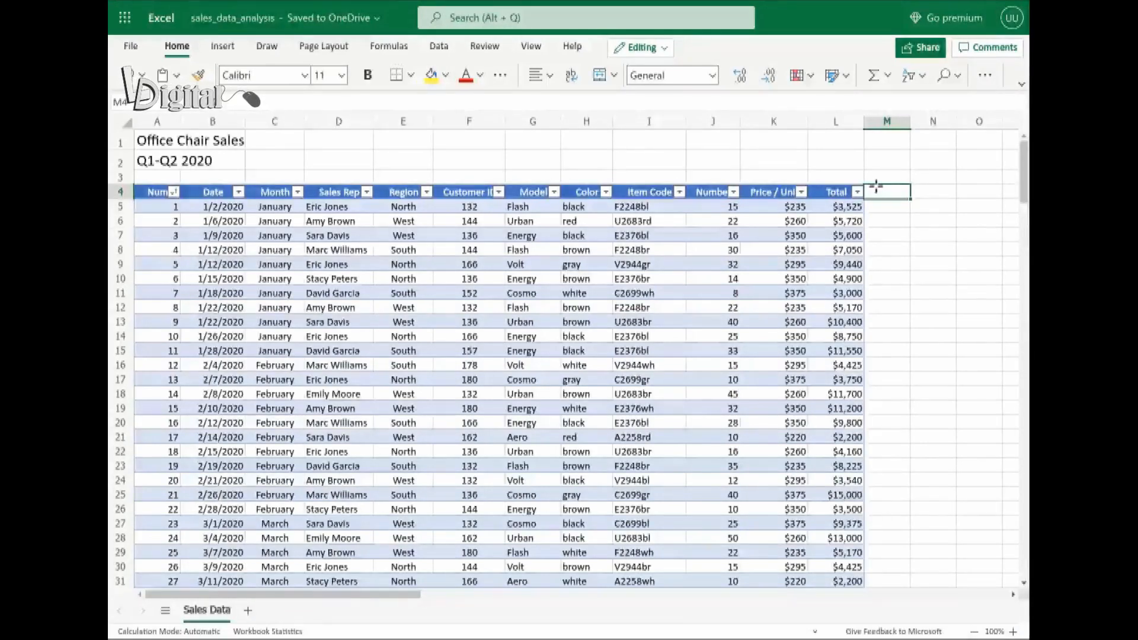
pyautogui.write('Dis')
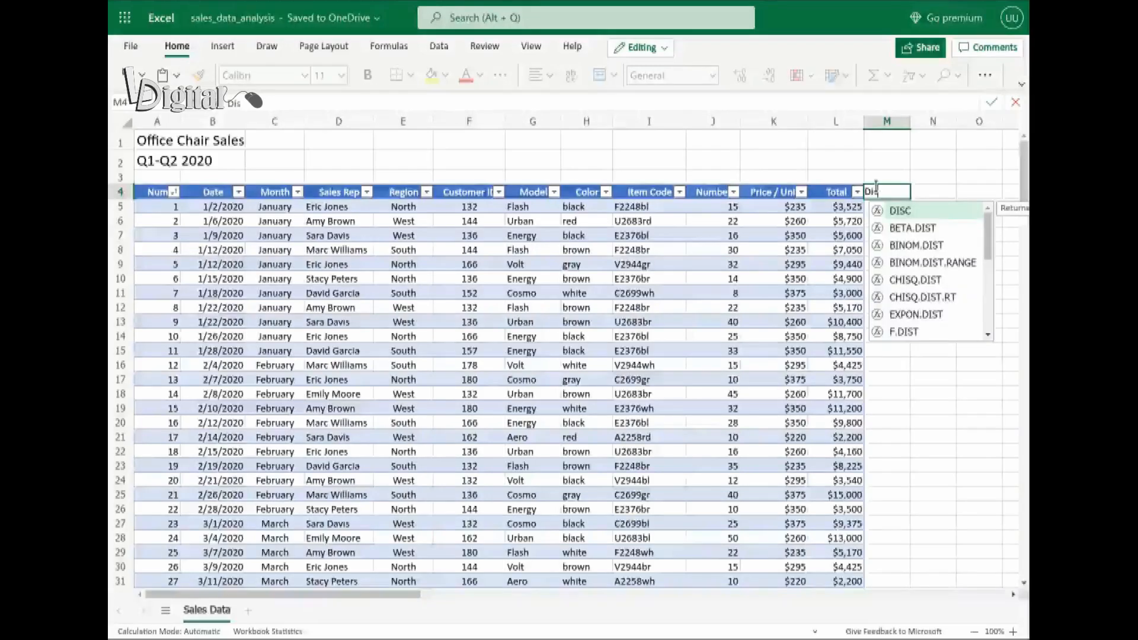
pyautogui.write('count')
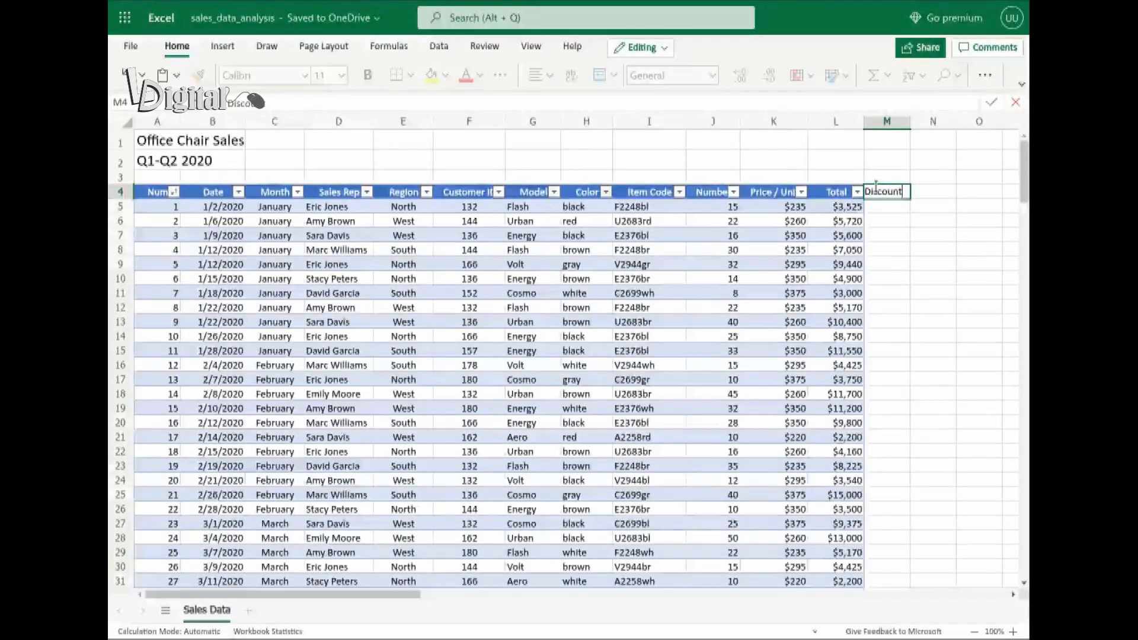
pyautogui.press('Return')
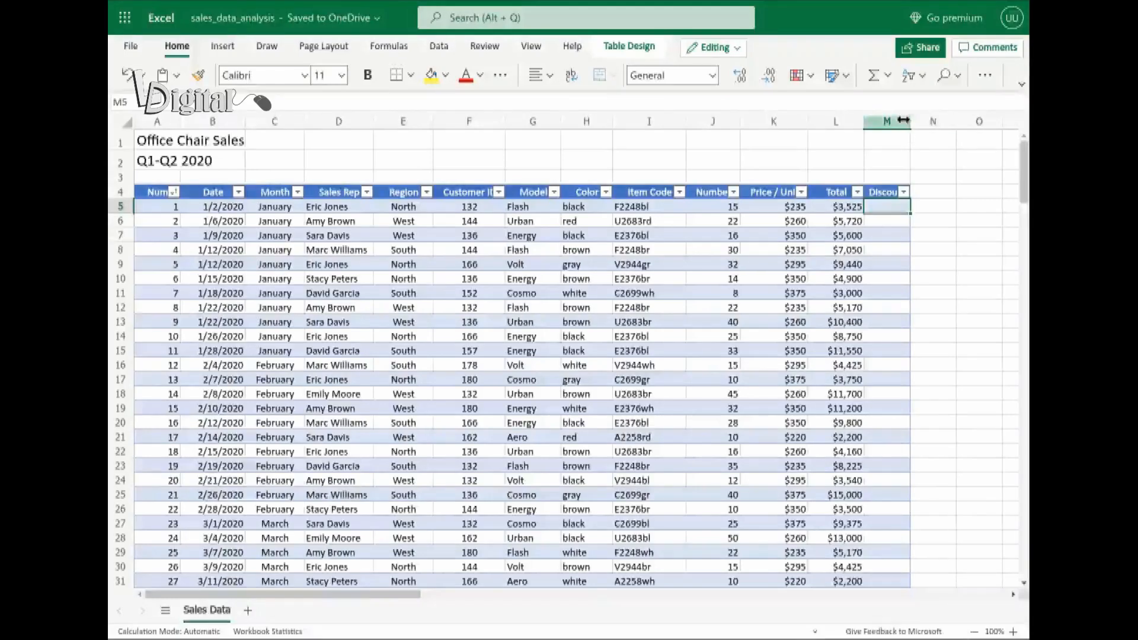
pyautogui.moveTo(902, 121); pyautogui.dragTo(927, 139)
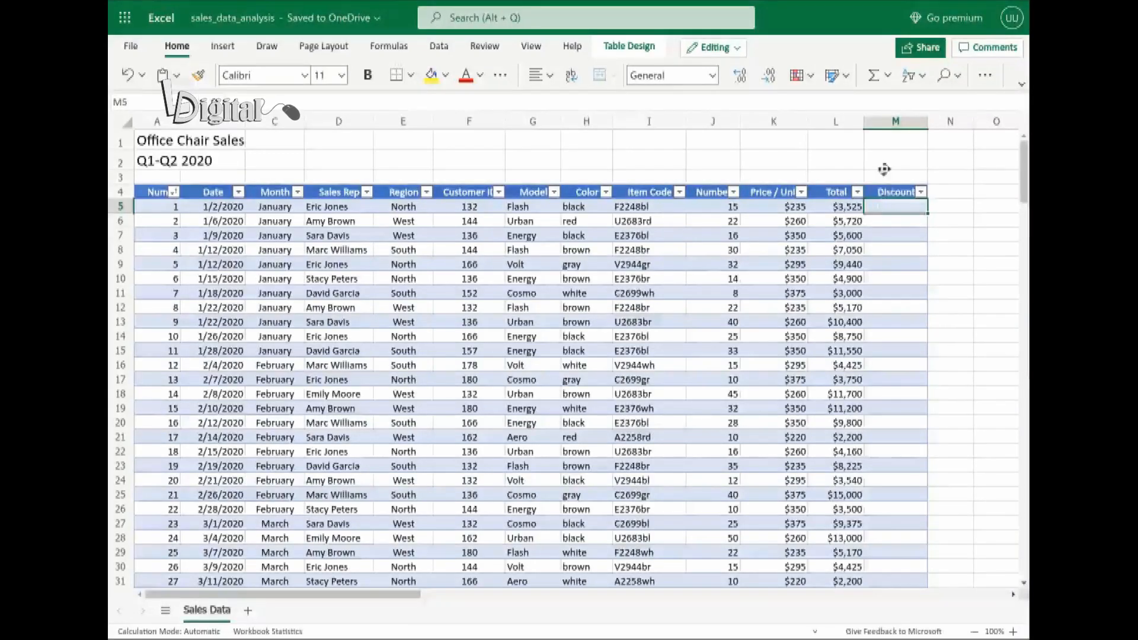
# Begin an IF formula in M5 with the logical test J5>=20.
pyautogui.doubleClick(886, 202)
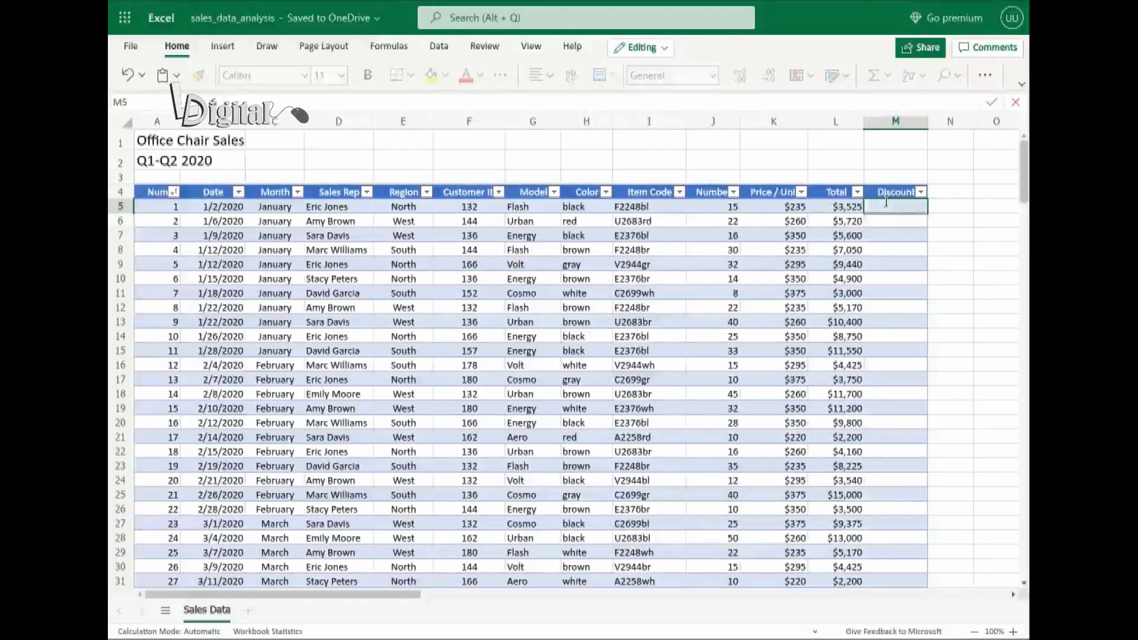
pyautogui.write('=')
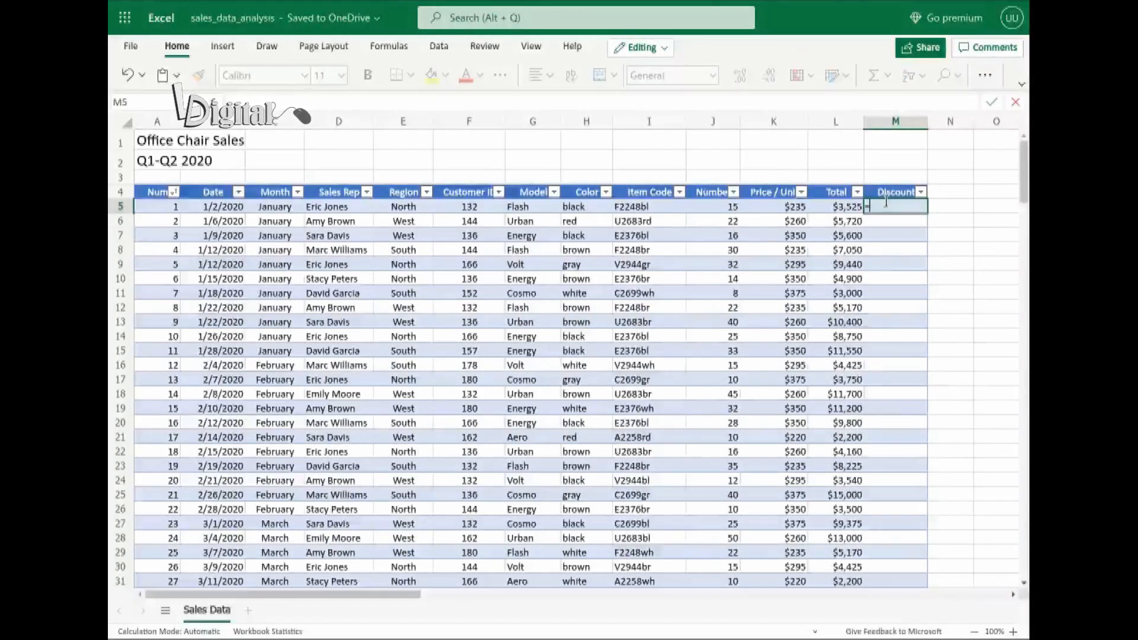
pyautogui.write('IF')
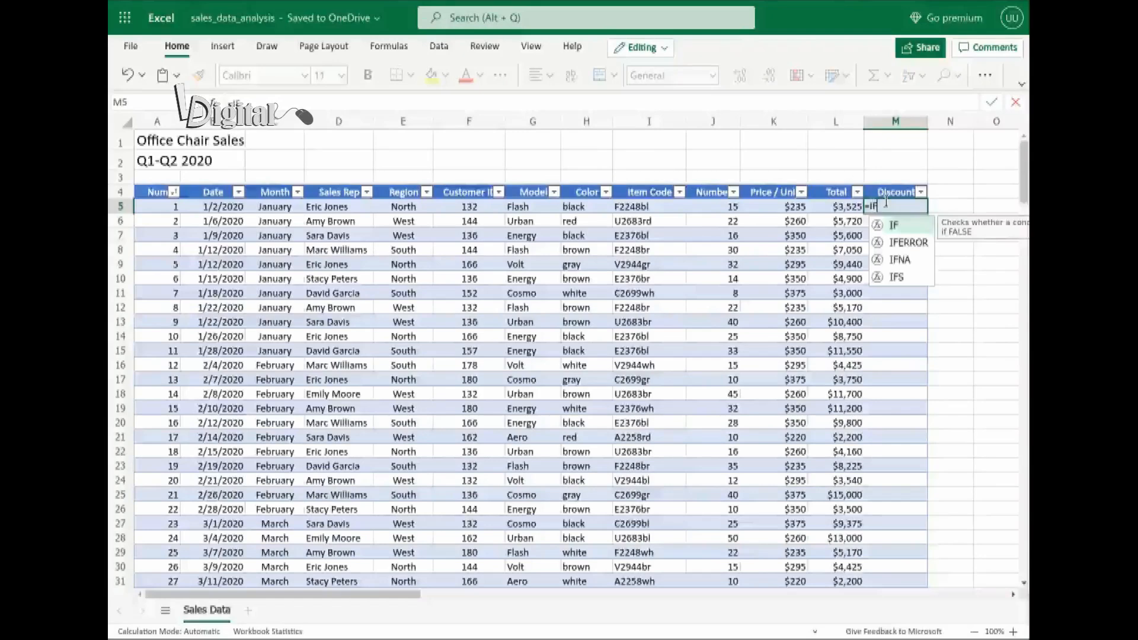
pyautogui.doubleClick(908, 227)
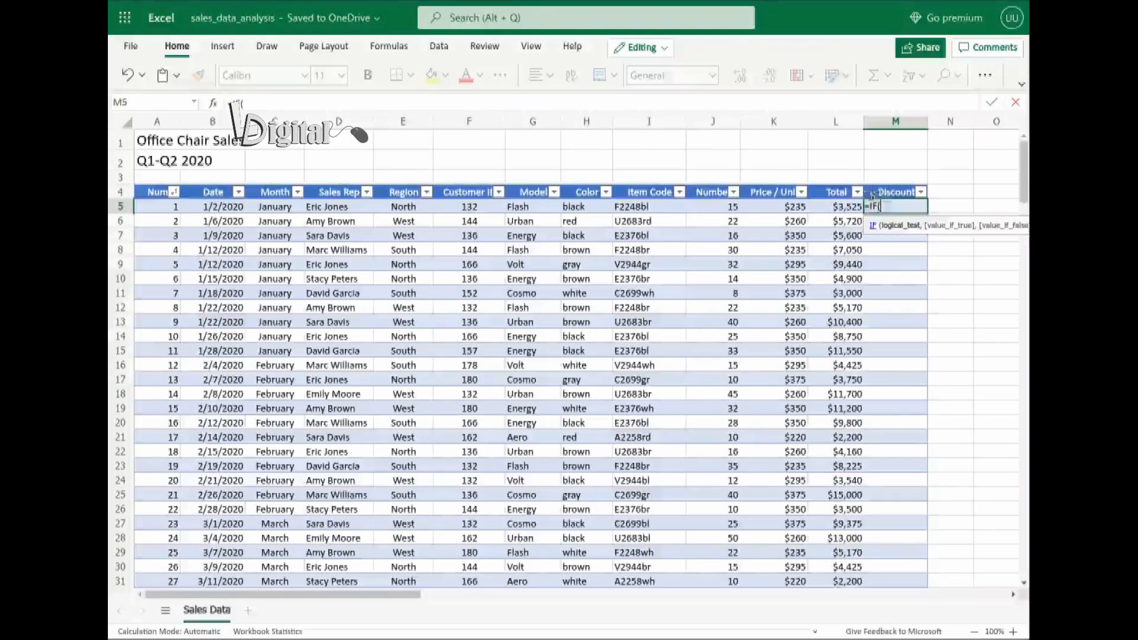
pyautogui.click(712, 206)
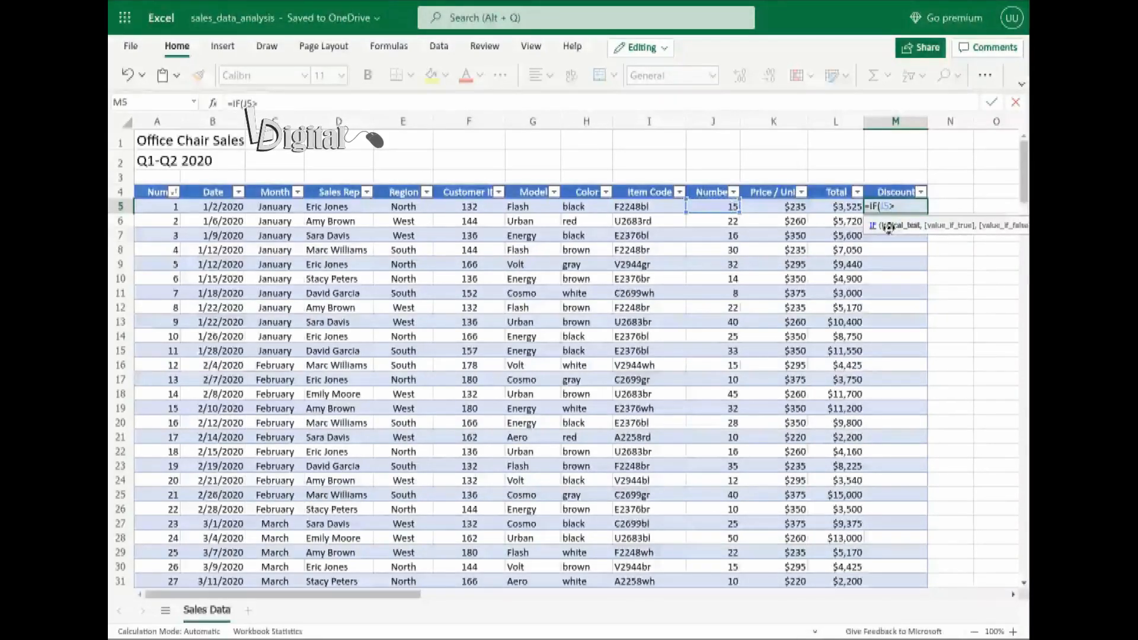
pyautogui.write('>=20,')
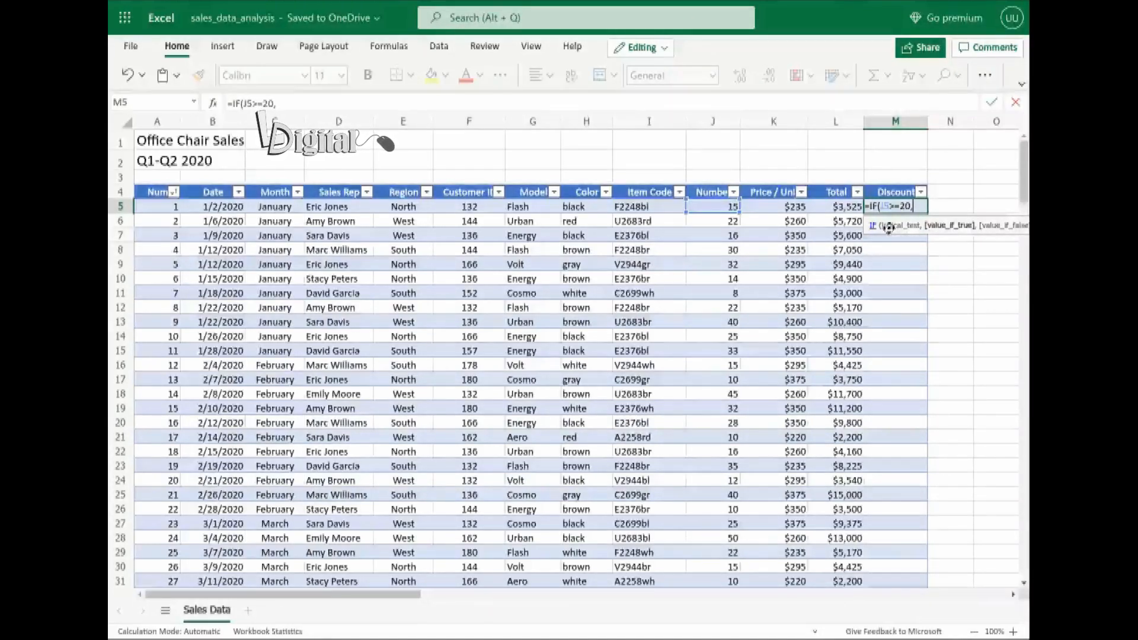
# Complete the M5 formula as =IF(J5>=20,"Y","N"), fill it down the Discount column, and check the formulas in M5 and M6.
pyautogui.write('"')
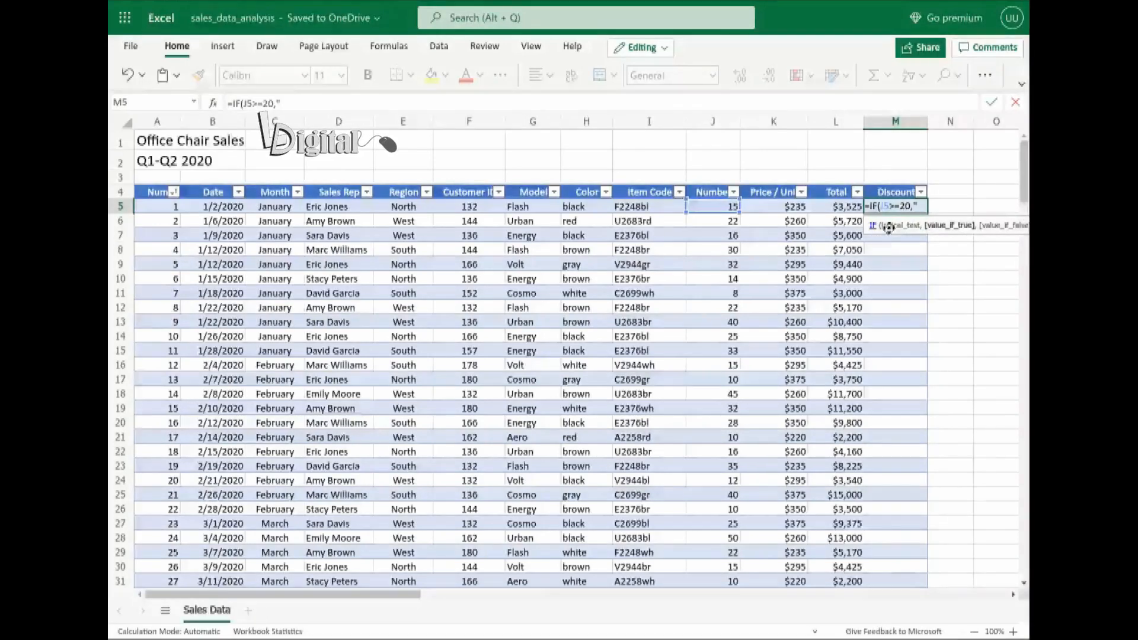
pyautogui.write('Y')
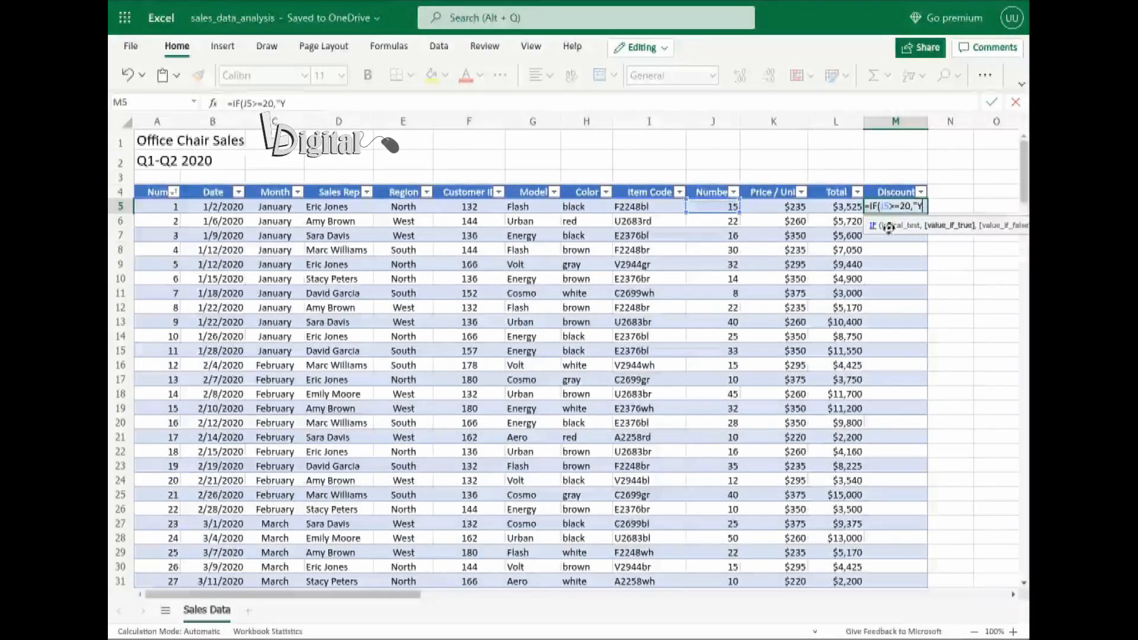
pyautogui.write('"')
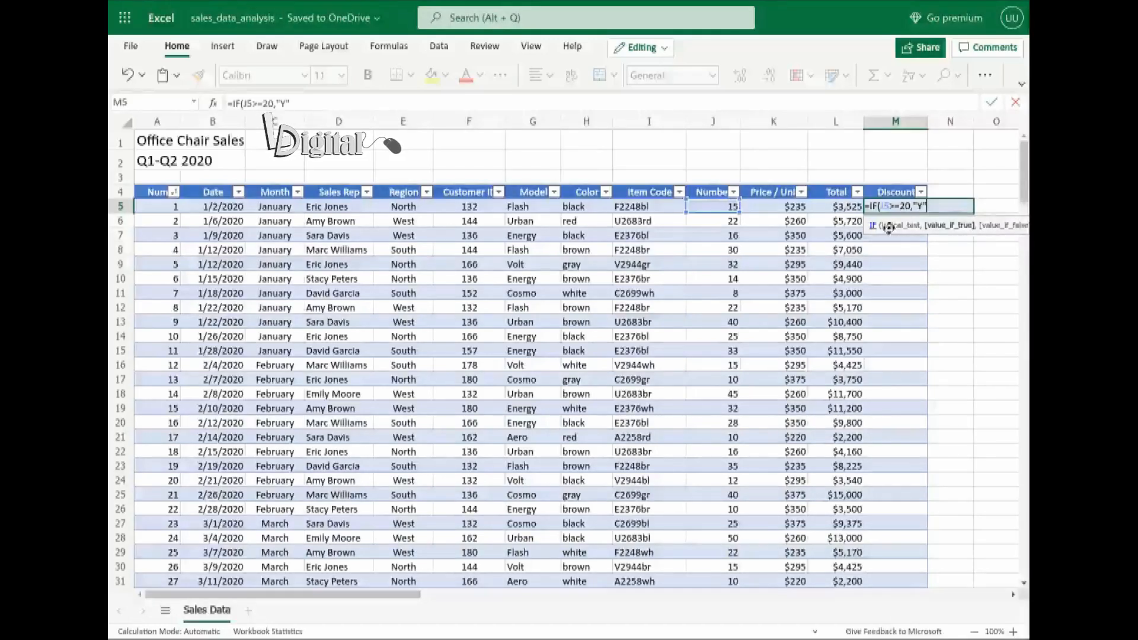
pyautogui.write(',')
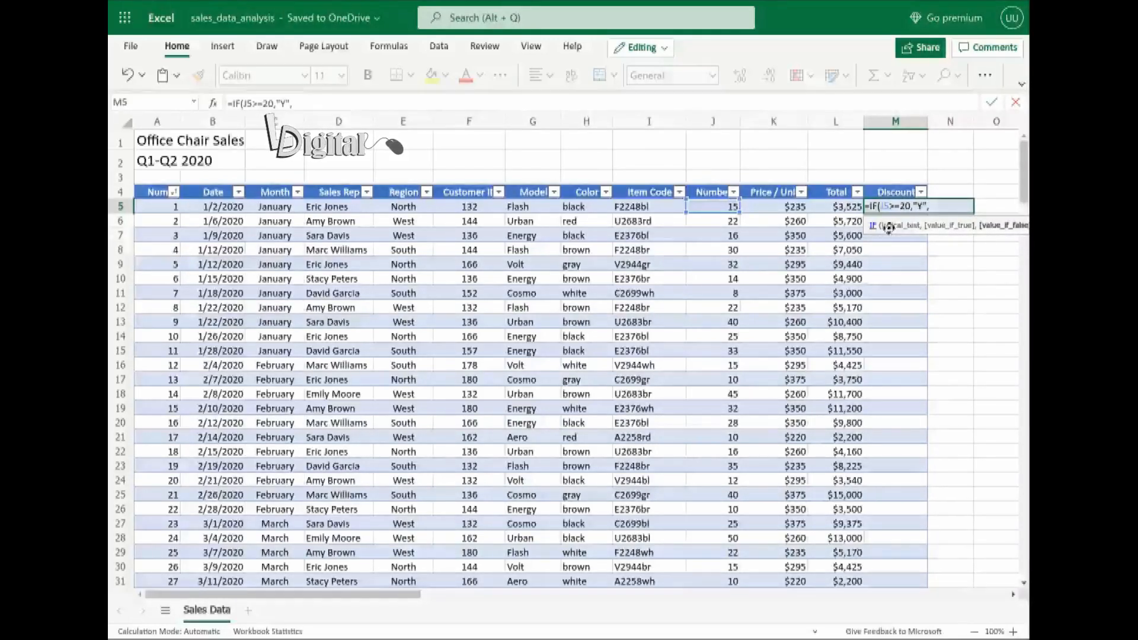
pyautogui.write('"N')
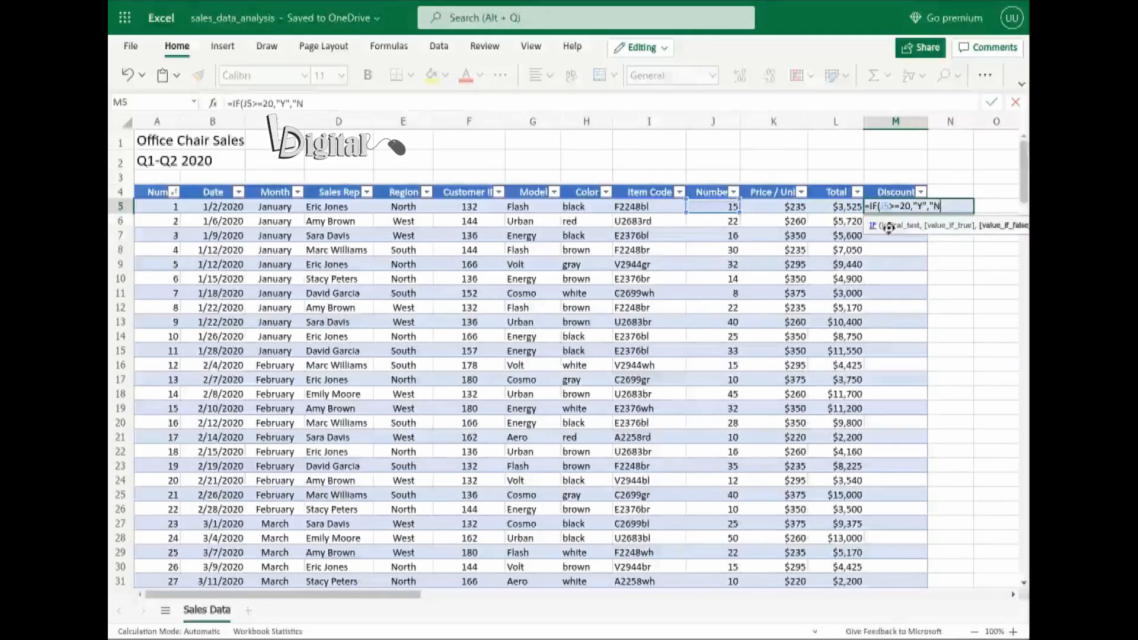
pyautogui.write('"')
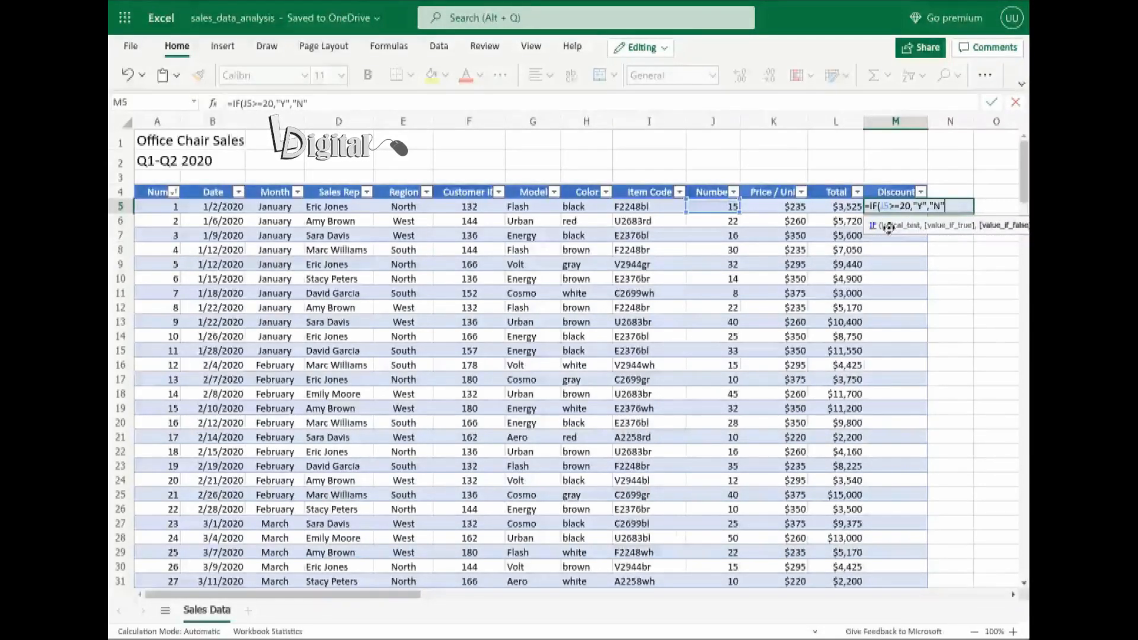
pyautogui.write(')')
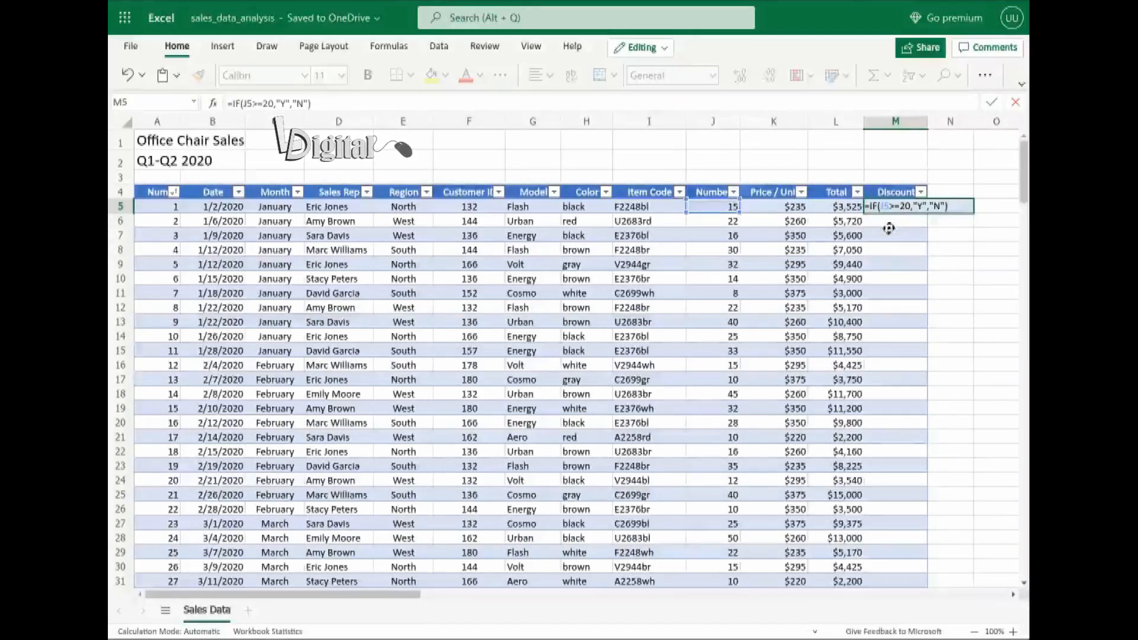
pyautogui.press('Return')
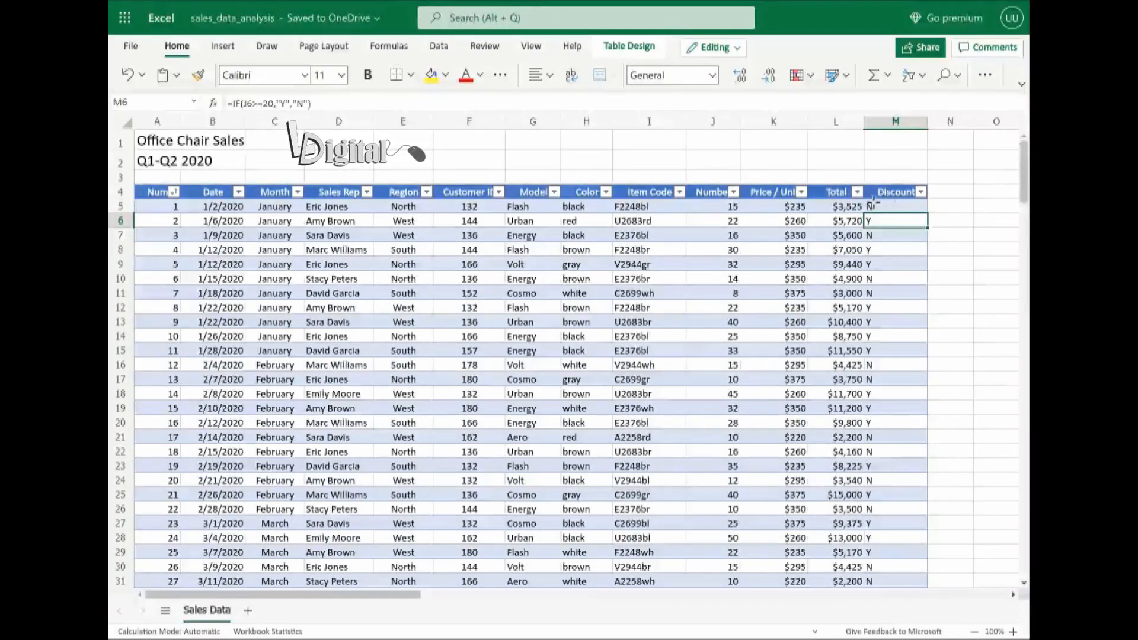
pyautogui.press('Up')
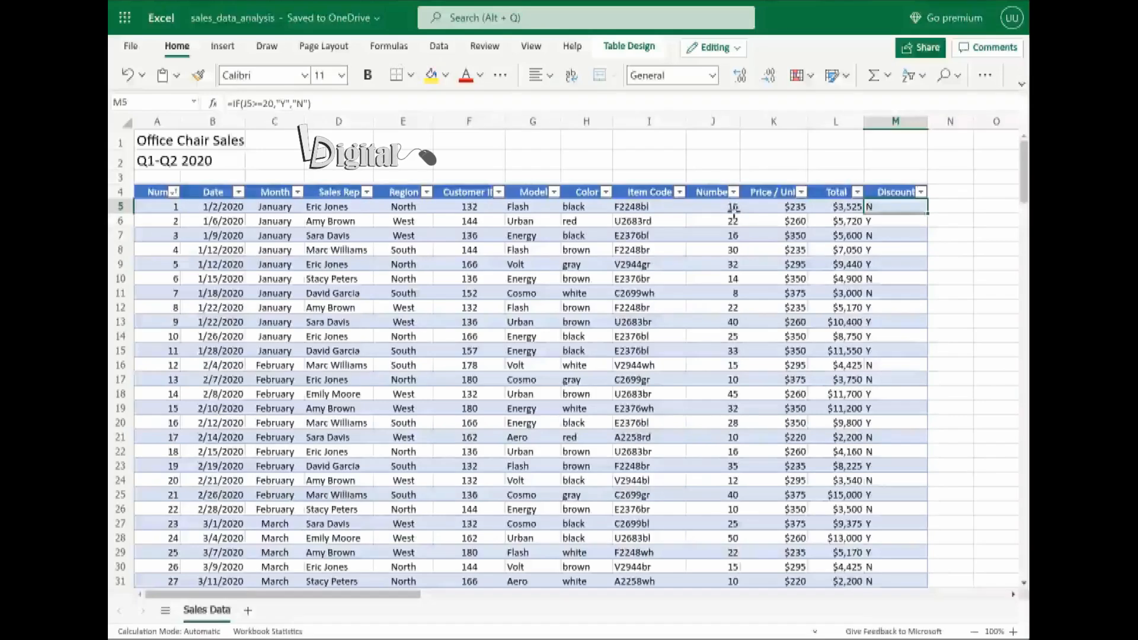
pyautogui.click(869, 221)
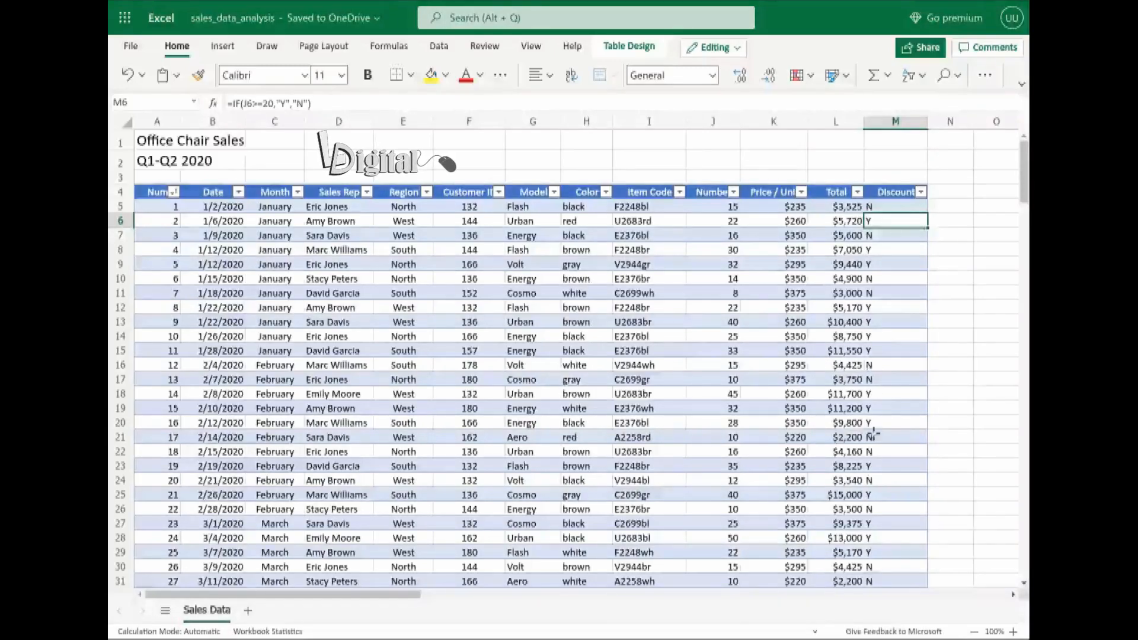
# Center the contents of the whole Discount column M horizontally.
pyautogui.click(892, 123)
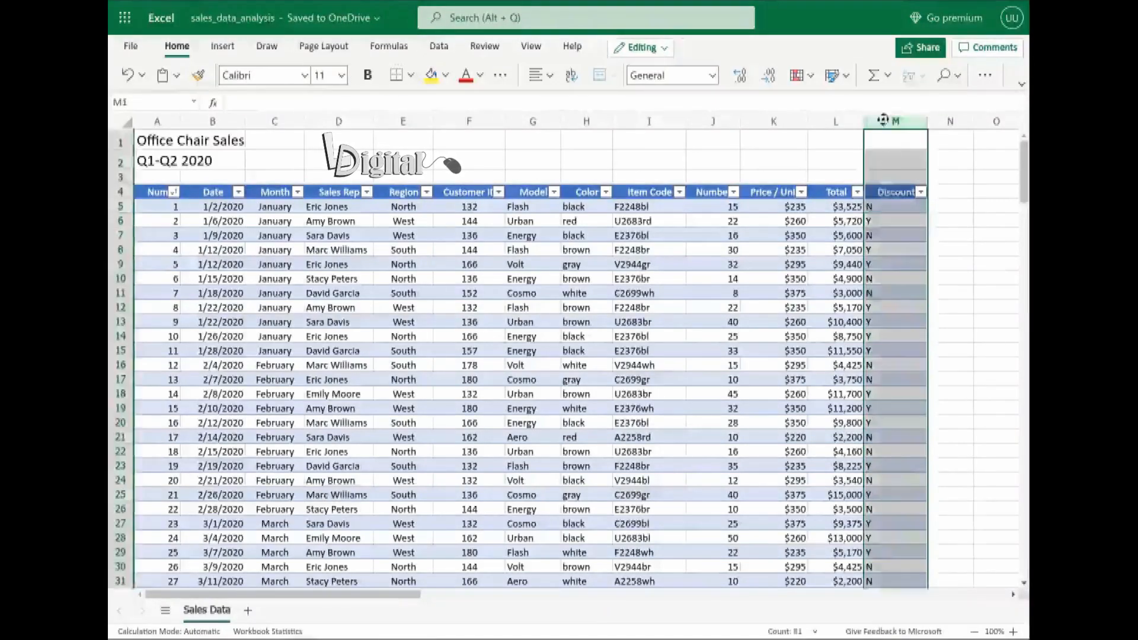
pyautogui.click(549, 76)
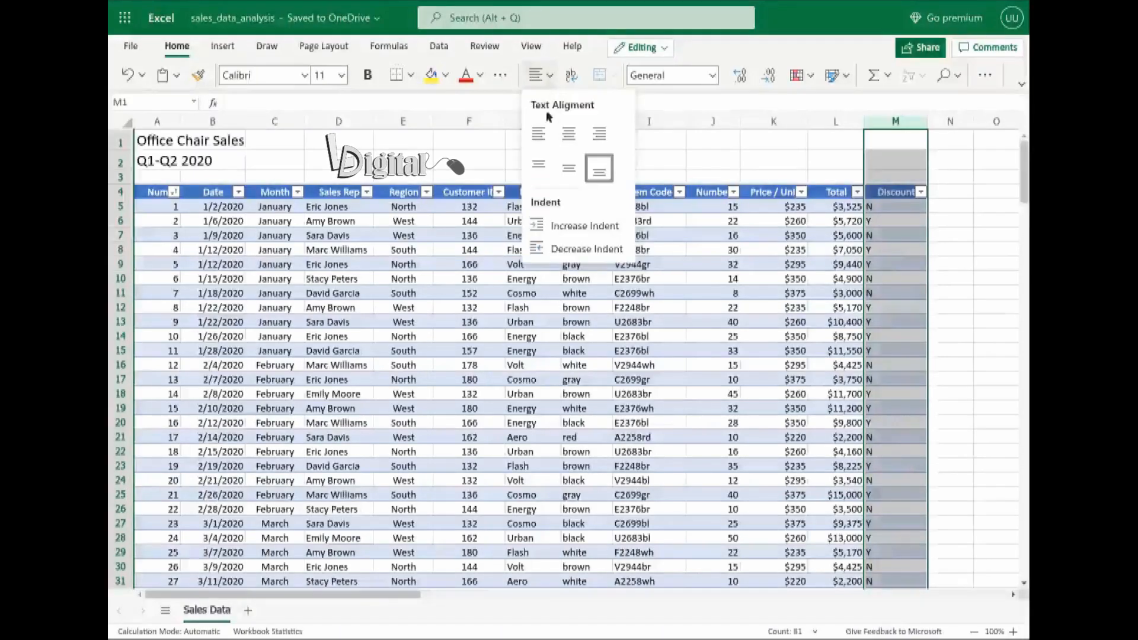
pyautogui.click(570, 135)
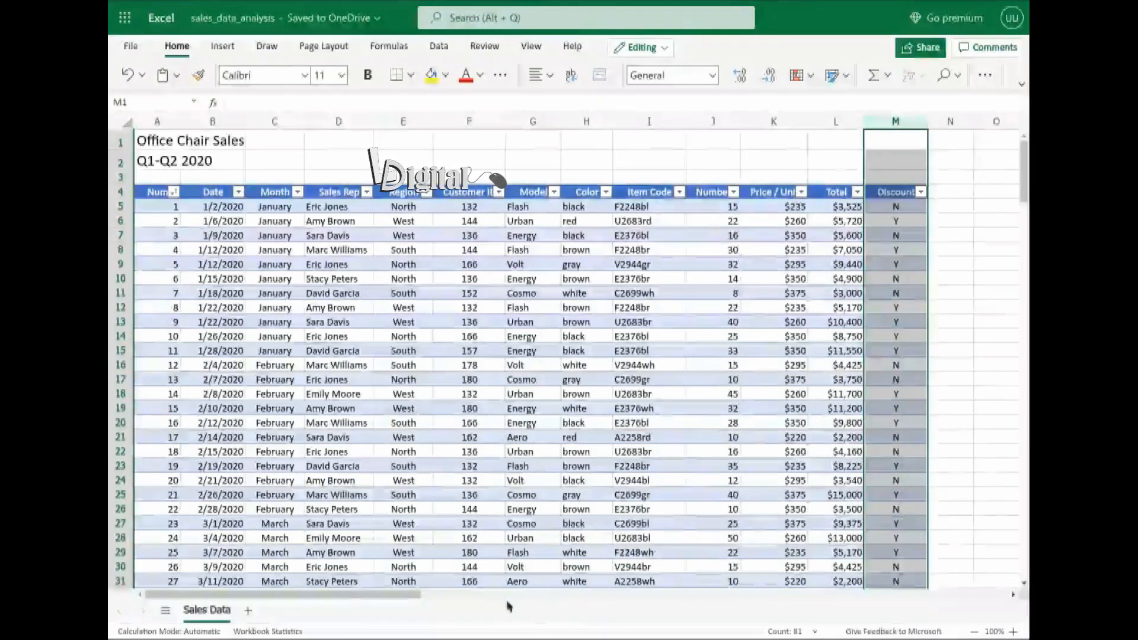
# Add a table column with the header "Final Price" in N4 and widen column N to fit the header.
pyautogui.moveTo(416, 595); pyautogui.dragTo(428, 242)
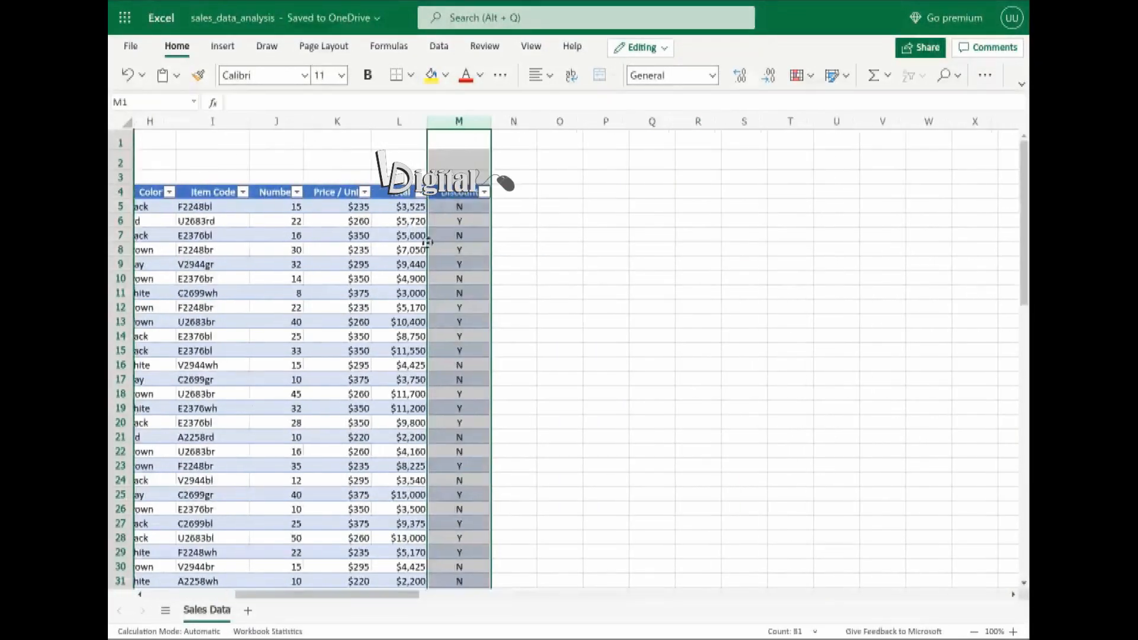
pyautogui.click(512, 191)
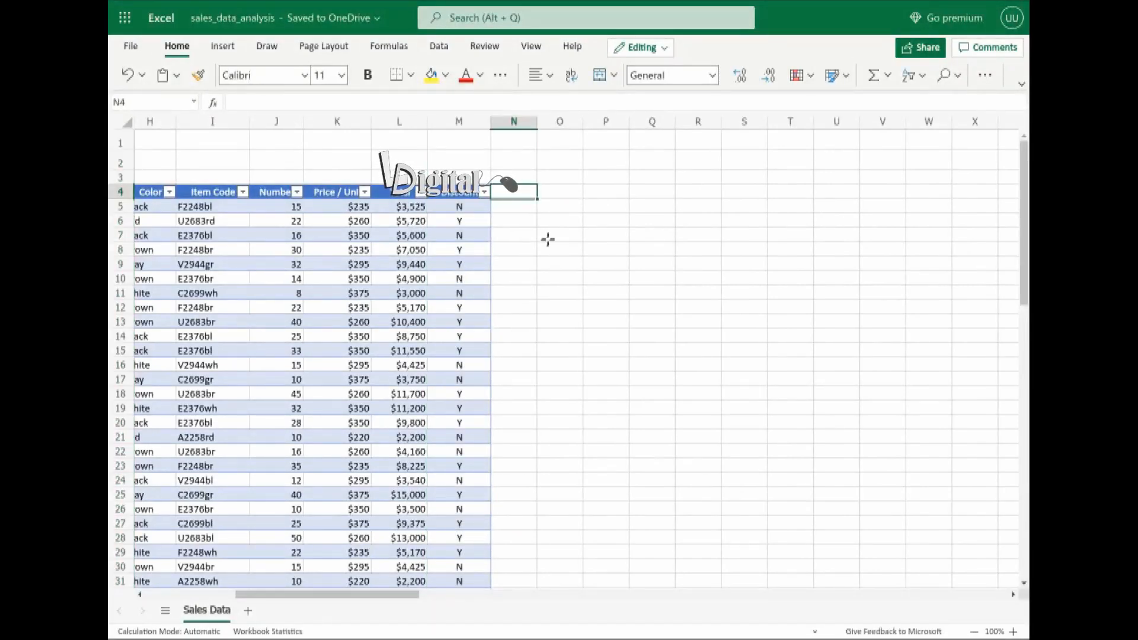
pyautogui.write('Final')
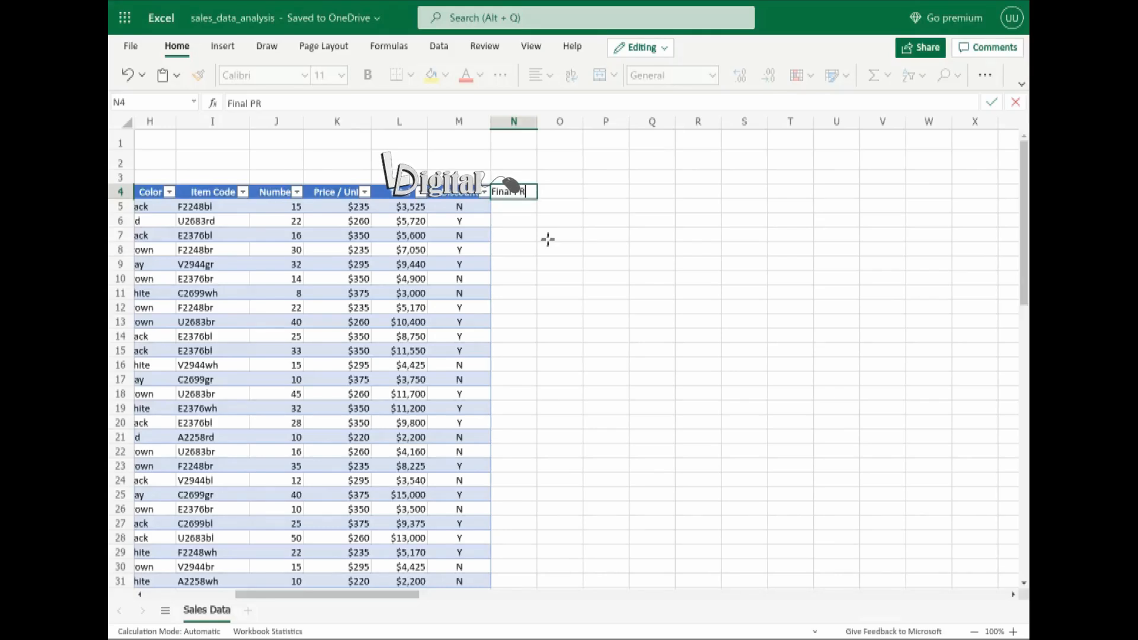
pyautogui.write(' Pric')
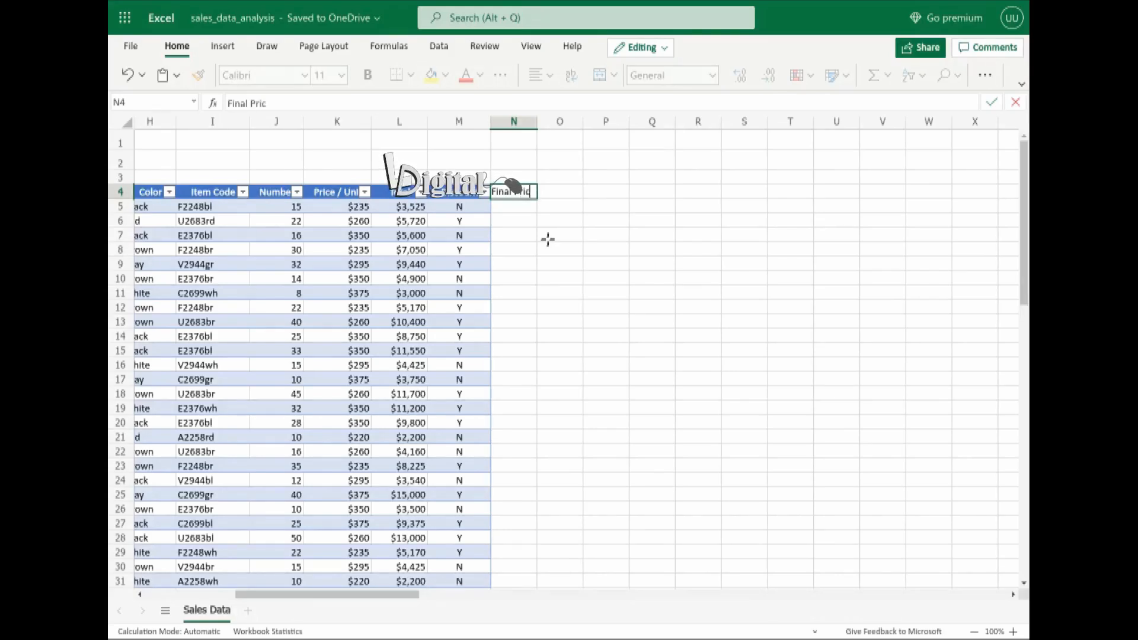
pyautogui.write('e')
pyautogui.press('Return')
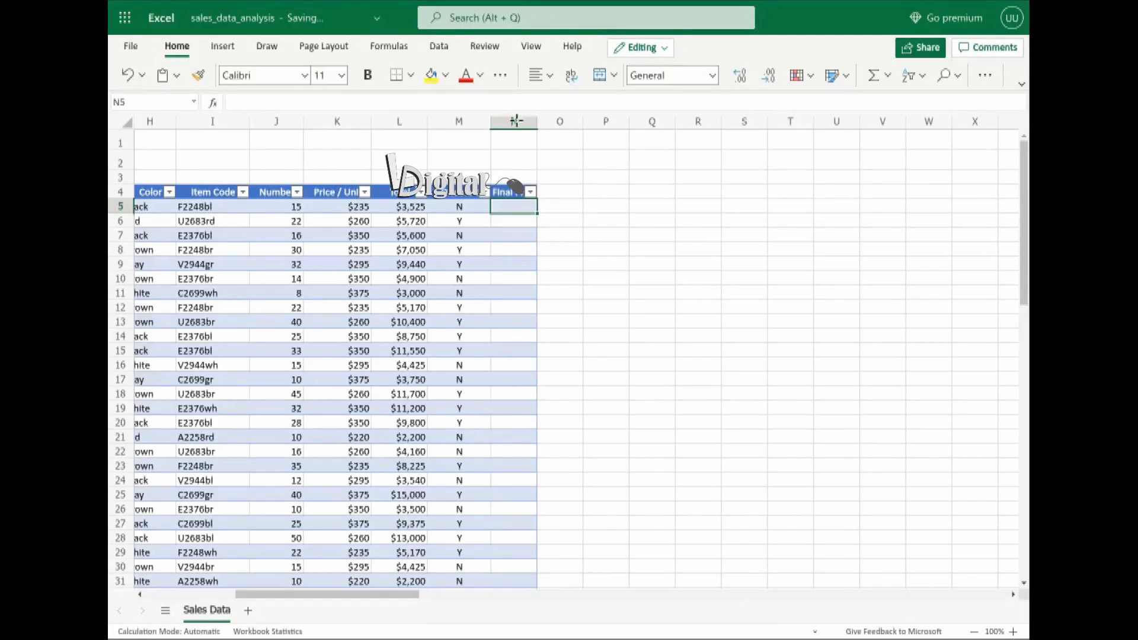
pyautogui.moveTo(537, 122)
pyautogui.mouseDown()
pyautogui.moveTo(550, 134)
pyautogui.moveTo(547, 125)
pyautogui.mouseUp()
pyautogui.moveTo(550, 230); pyautogui.dragTo(550, 229)
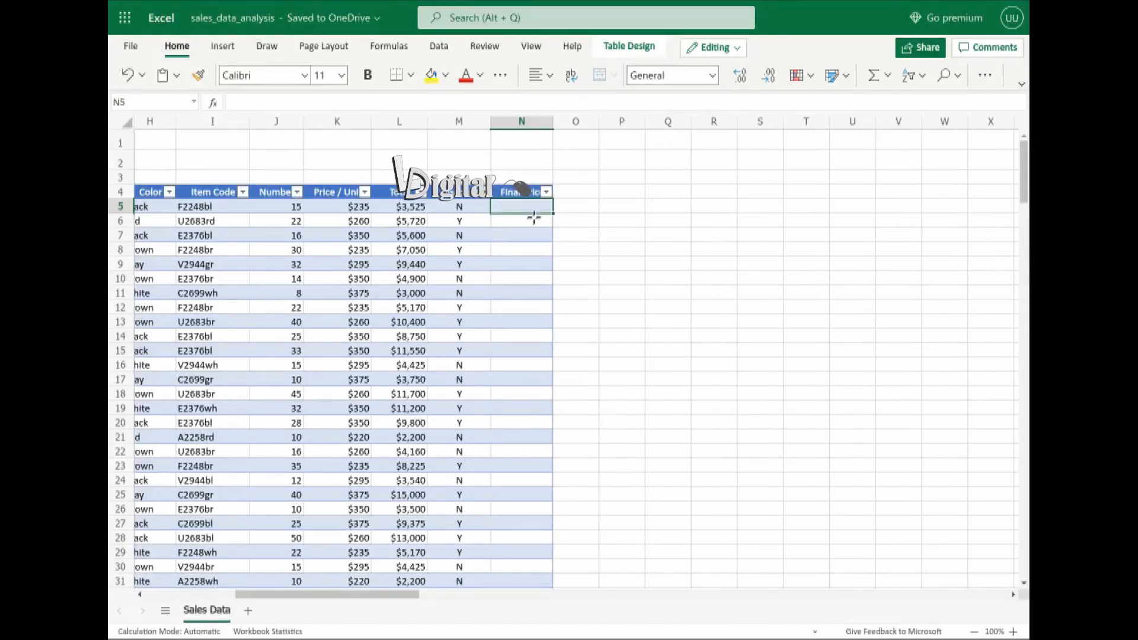
# Begin an IF formula in N5 with the logical test J5>=20.
pyautogui.doubleClick(503, 205)
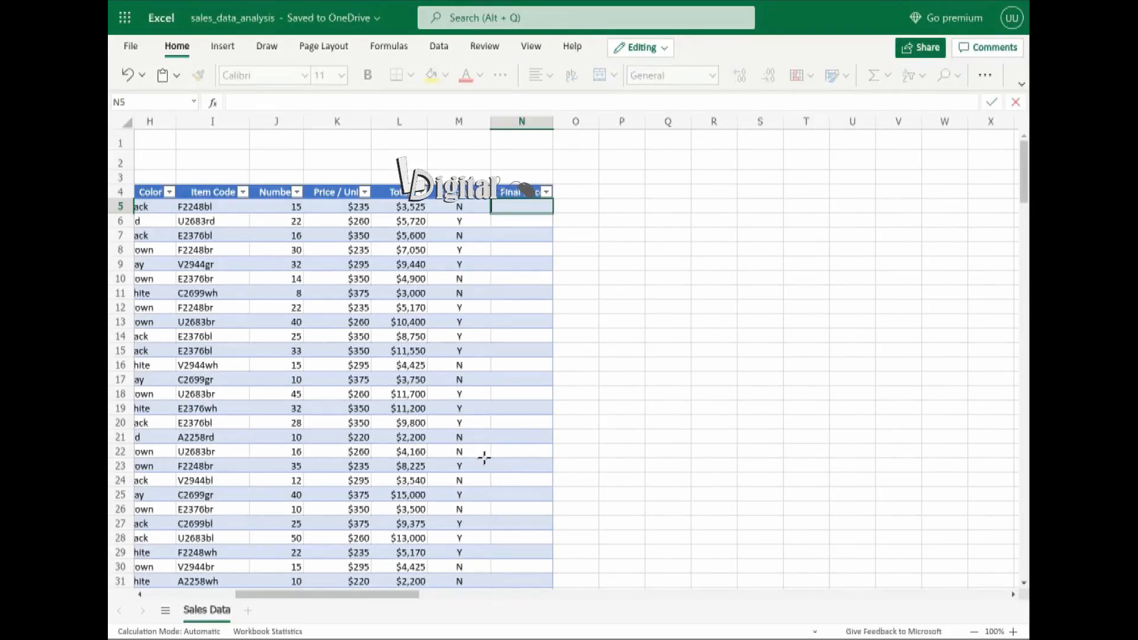
pyautogui.write('=IF')
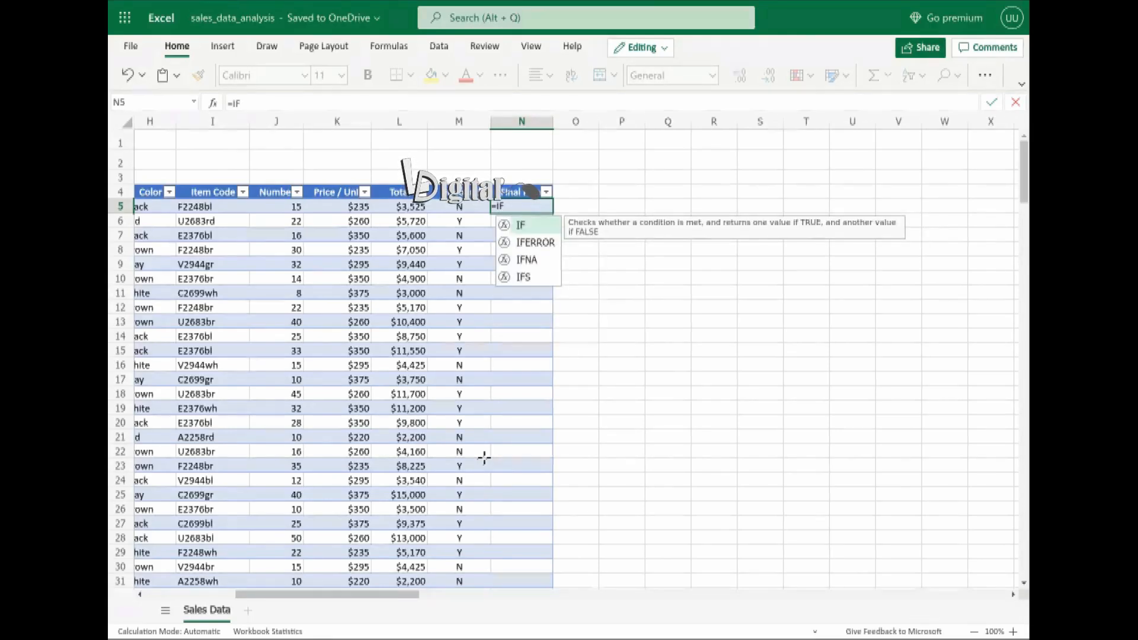
pyautogui.write('(')
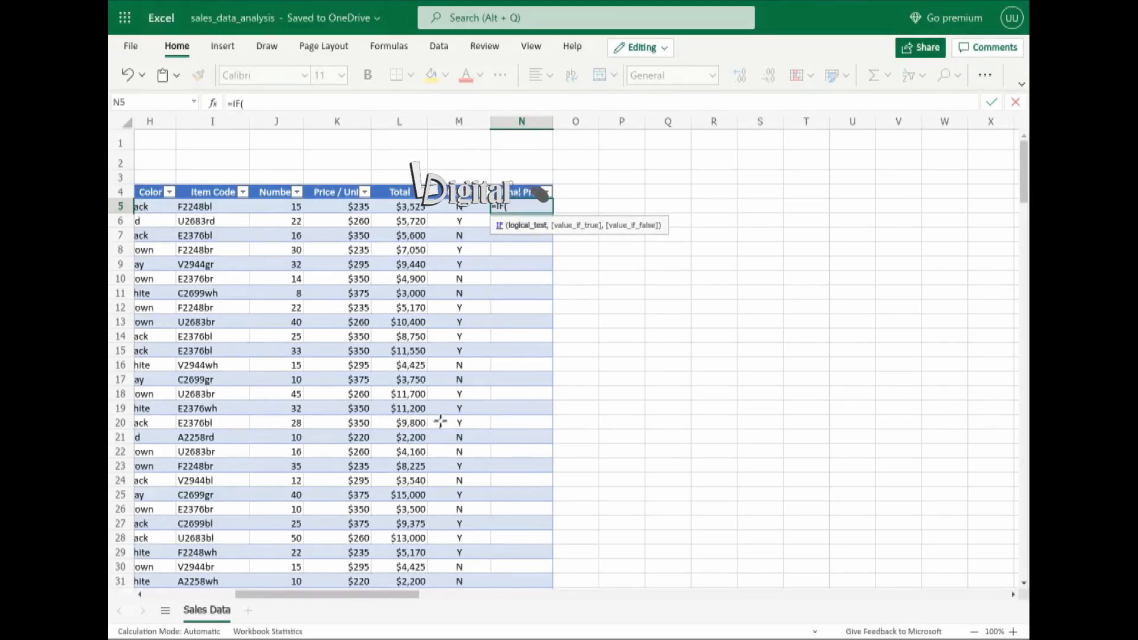
pyautogui.click(271, 202)
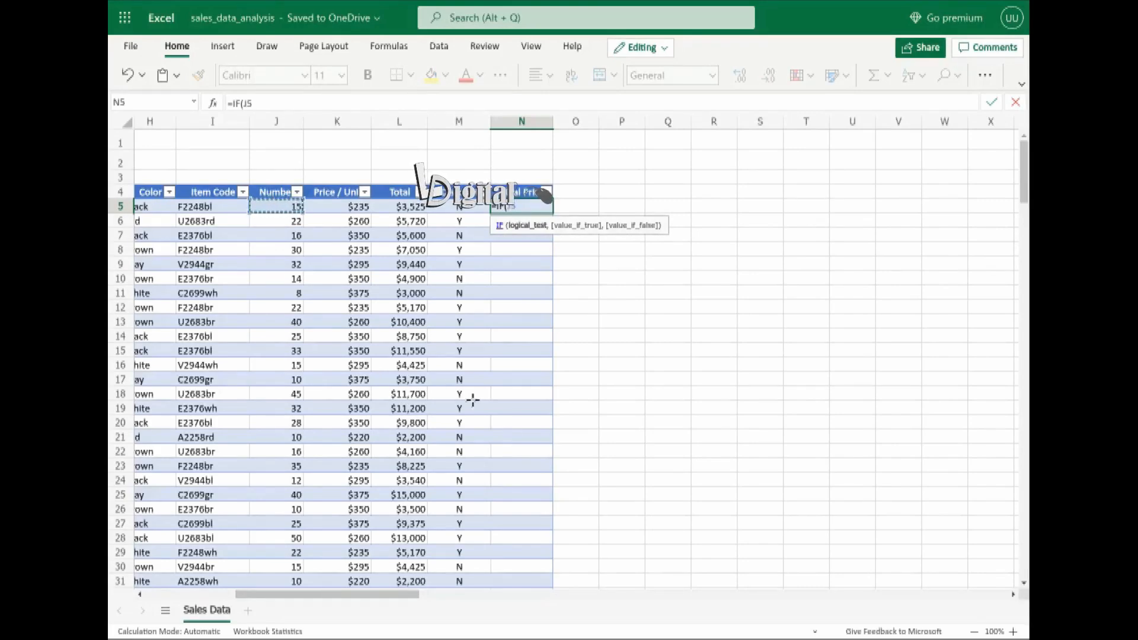
pyautogui.write('>=20,')
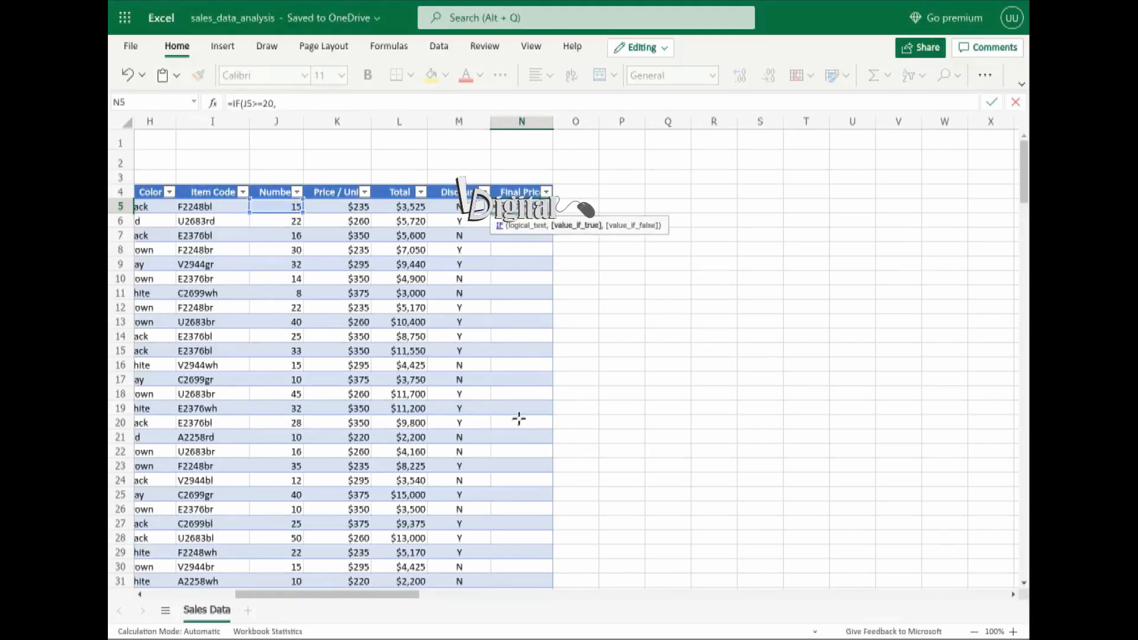
# Complete the N5 formula as =IF(J5>=20,0.95*L5,L5) for the whole Final Price column and check it against the Discount flags in M5 and M6.
pyautogui.write('0.9')
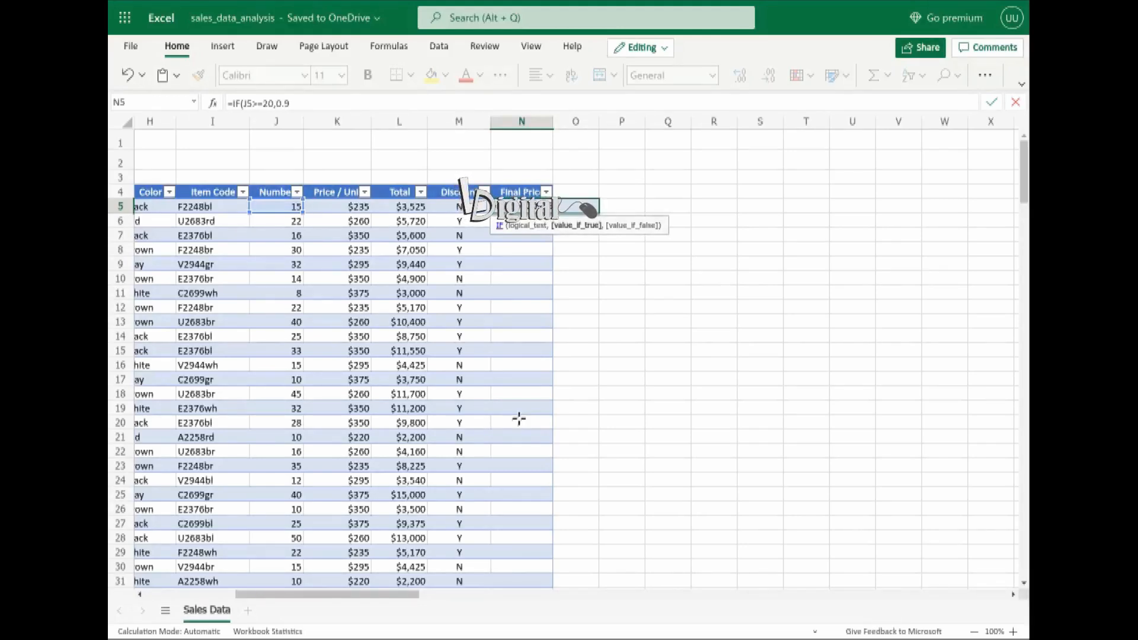
pyautogui.write('5*')
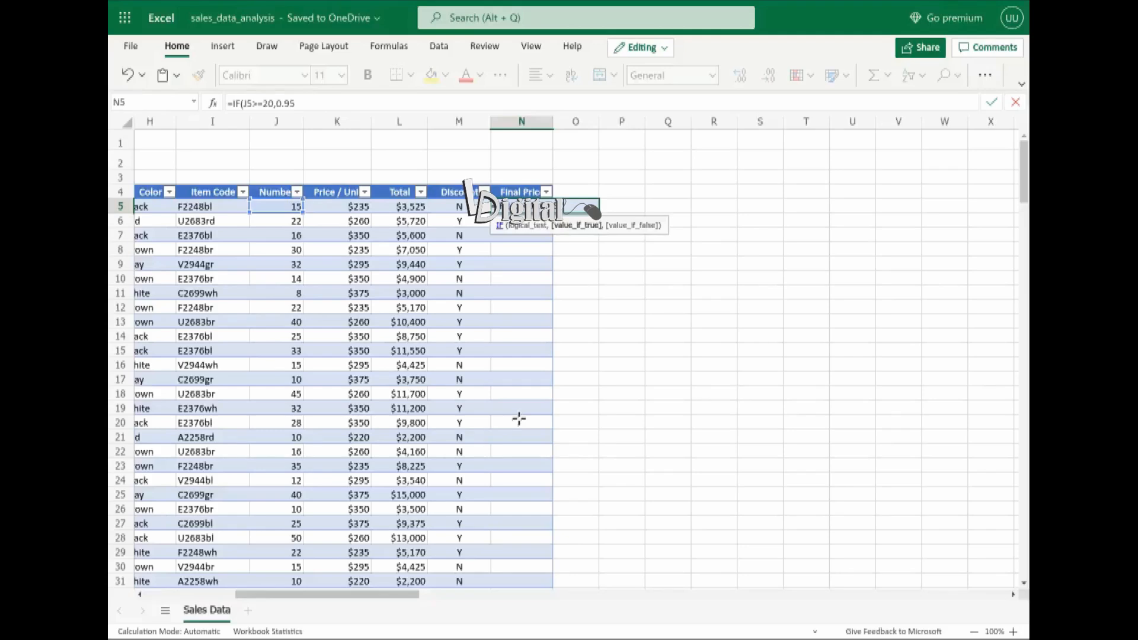
pyautogui.click(399, 205)
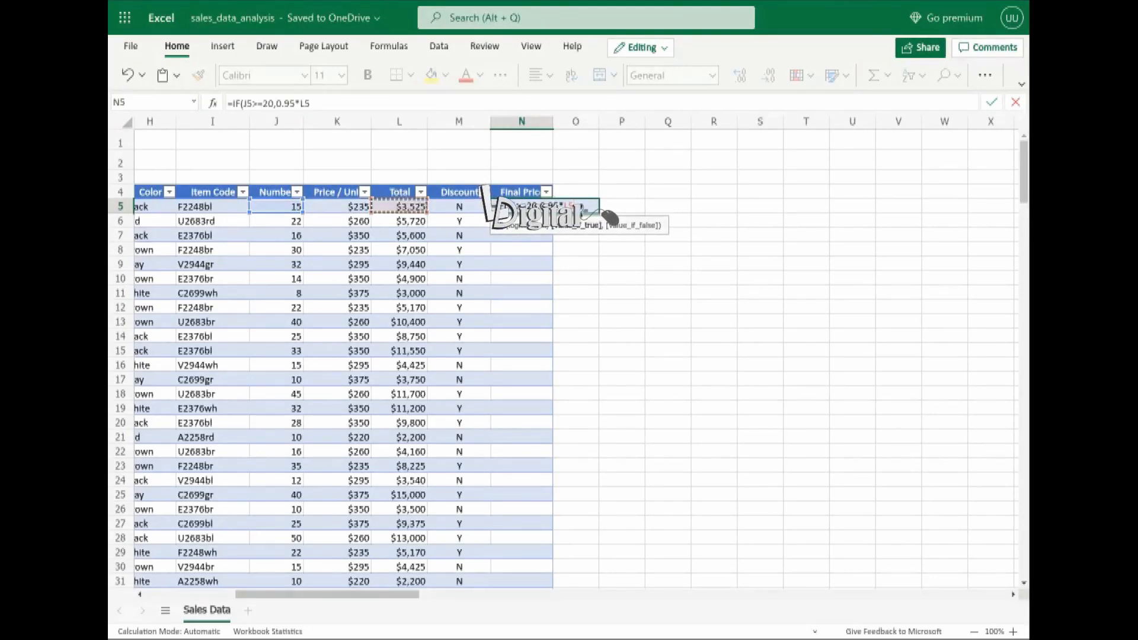
pyautogui.write(',')
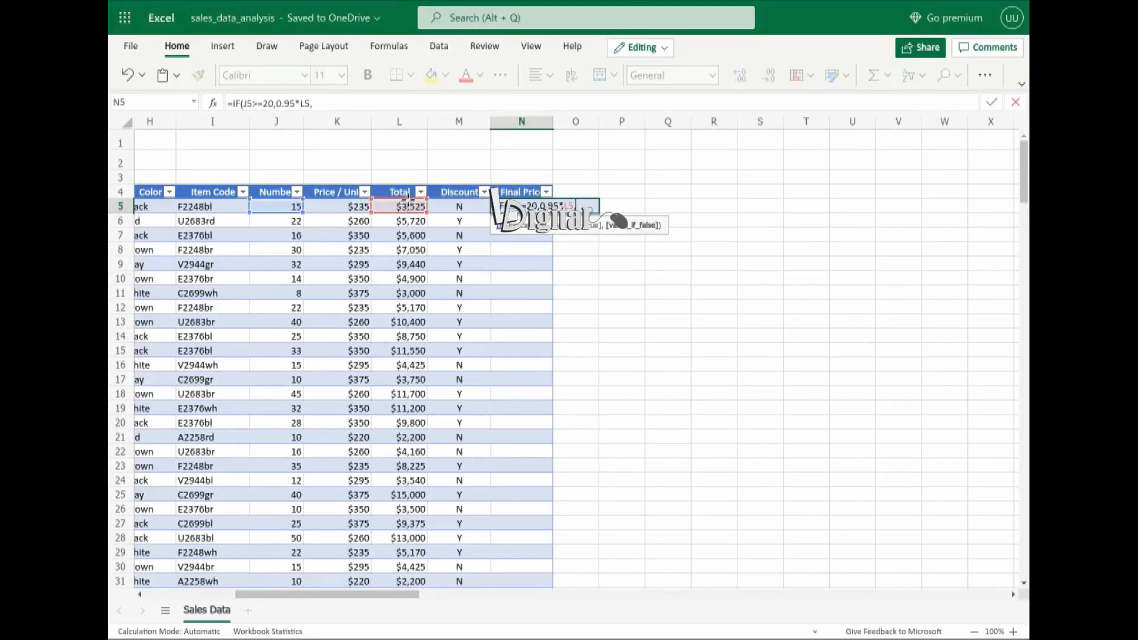
pyautogui.click(408, 205)
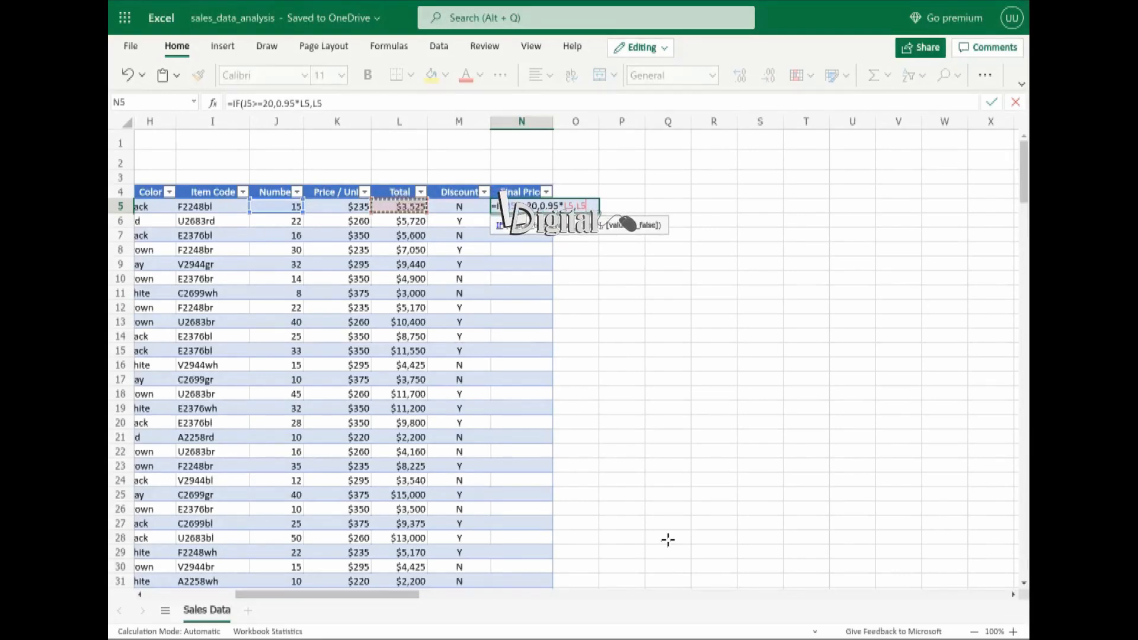
pyautogui.write(')')
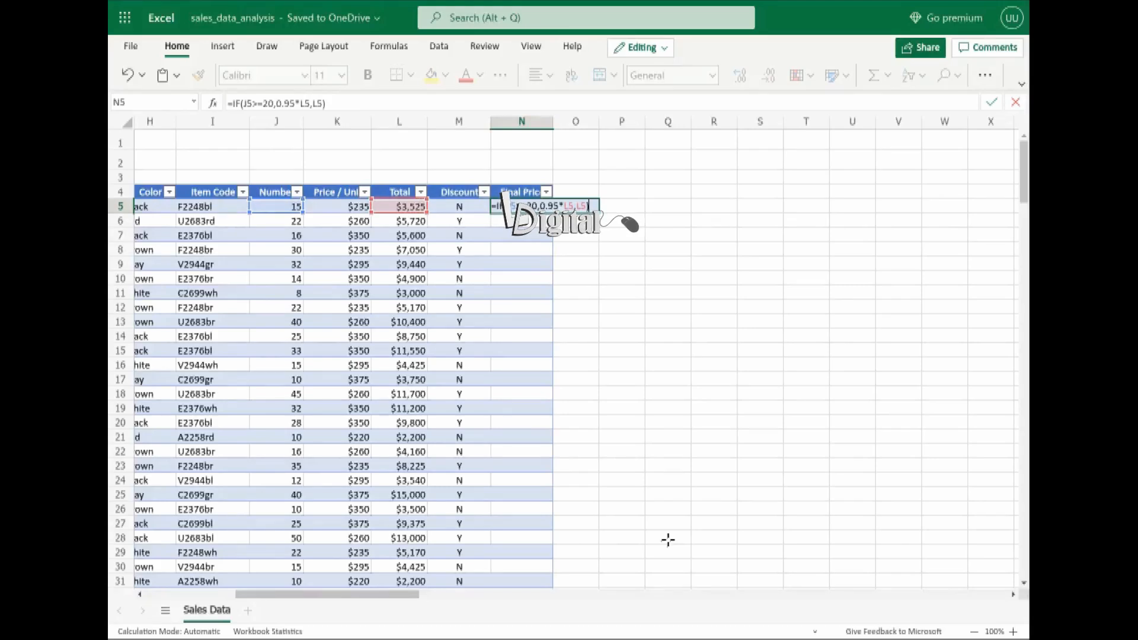
pyautogui.press('Return')
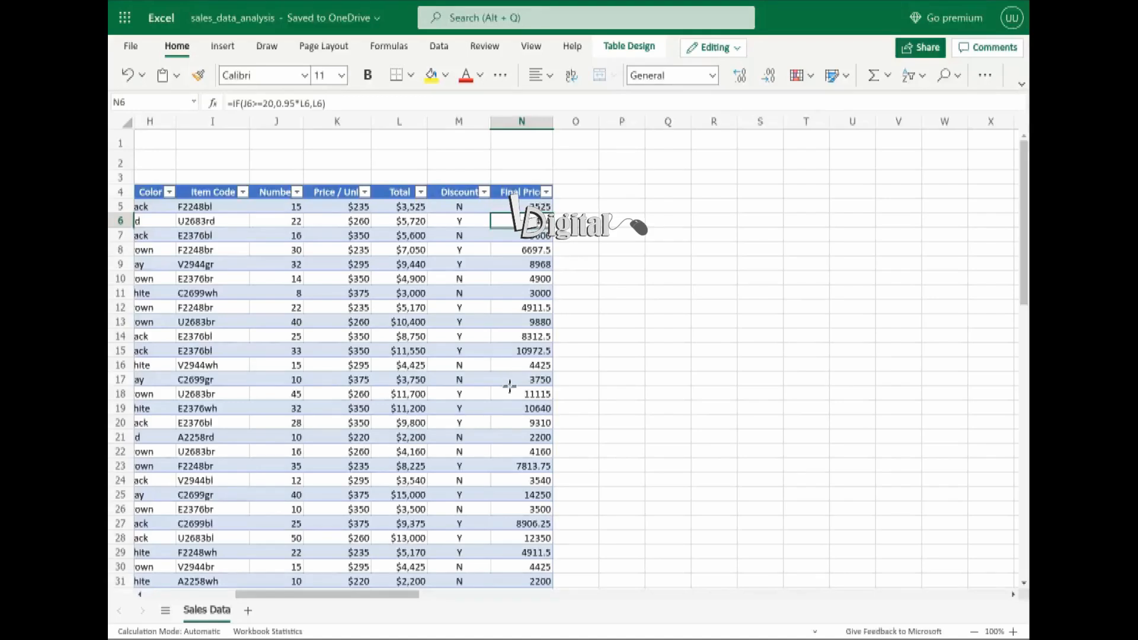
pyautogui.click(448, 209)
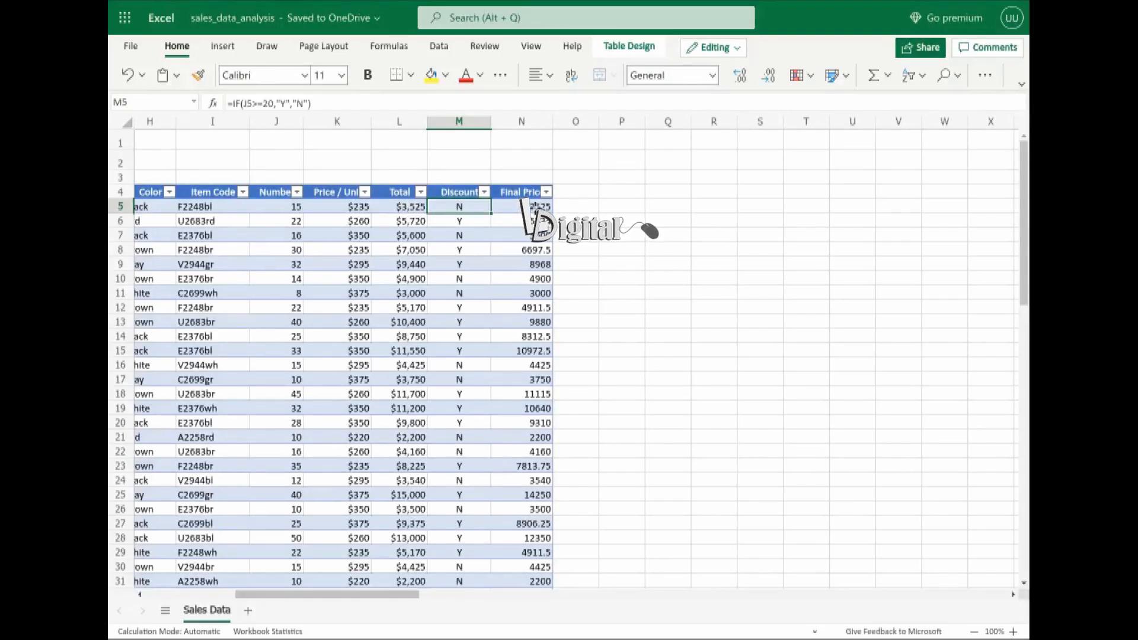
pyautogui.click(437, 220)
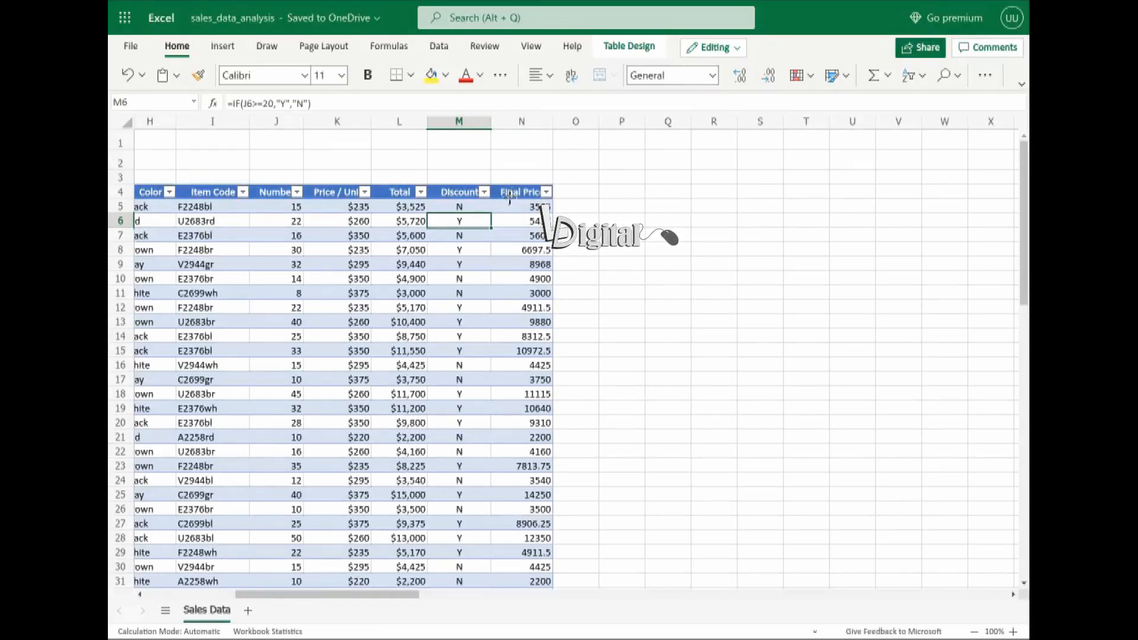
# Format the whole Final Price column N as Currency with no decimal places.
pyautogui.click(517, 123)
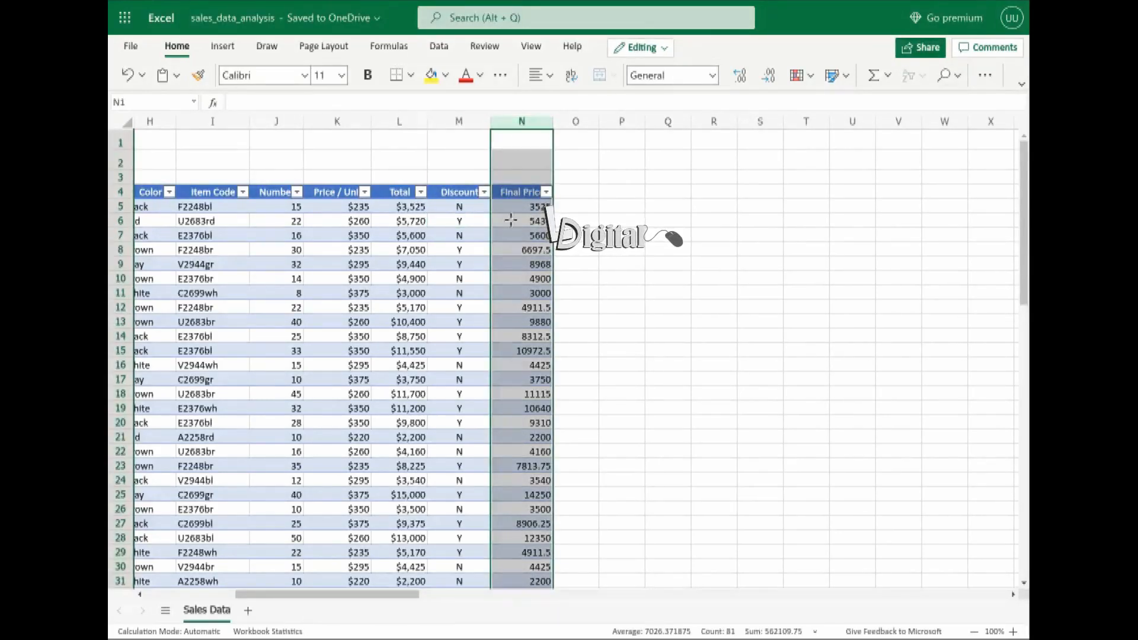
pyautogui.click(712, 75)
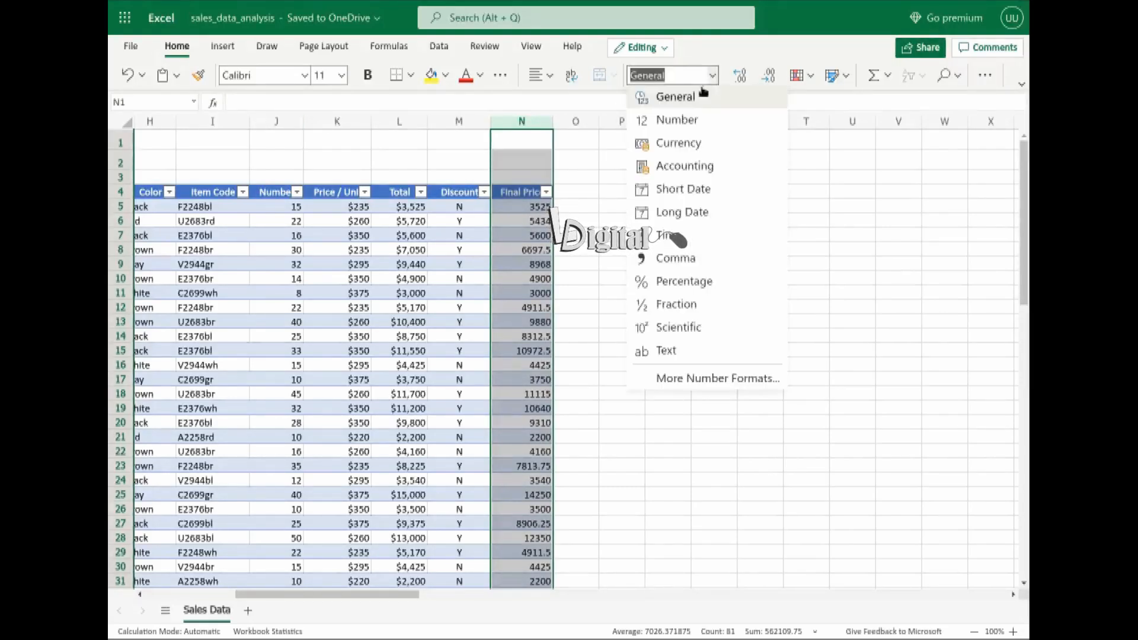
pyautogui.click(669, 144)
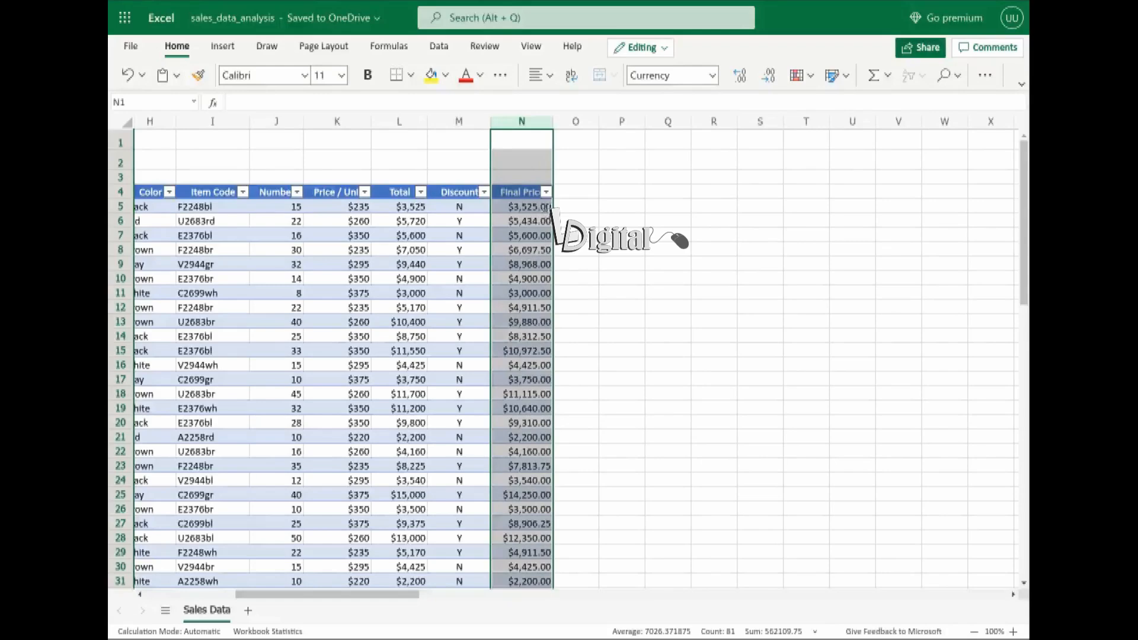
pyautogui.click(765, 77)
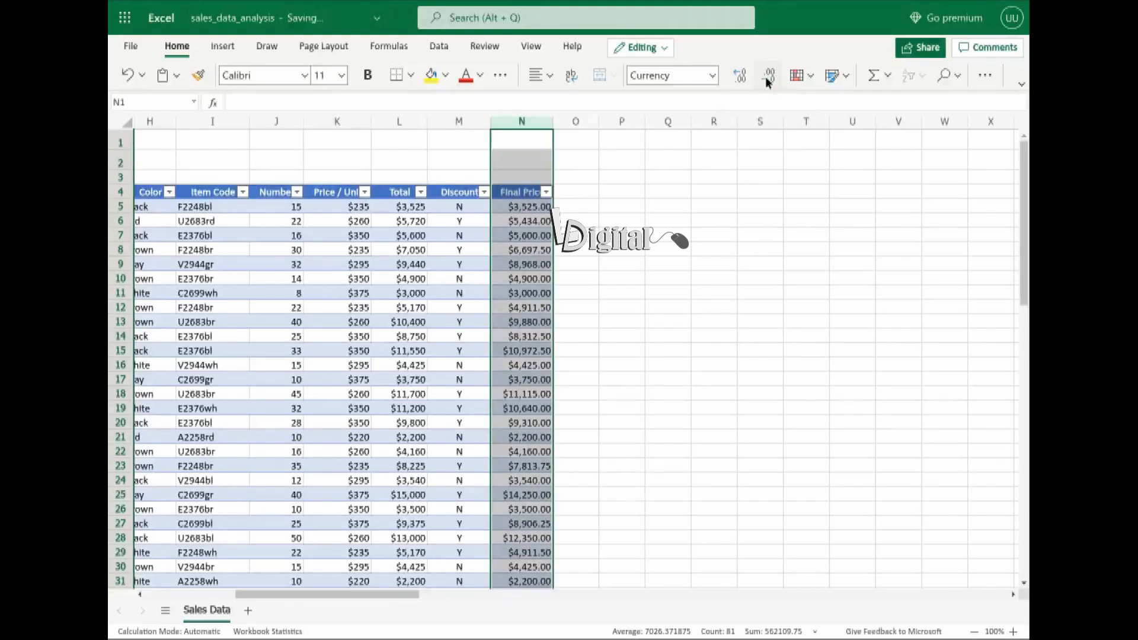
pyautogui.click(766, 76)
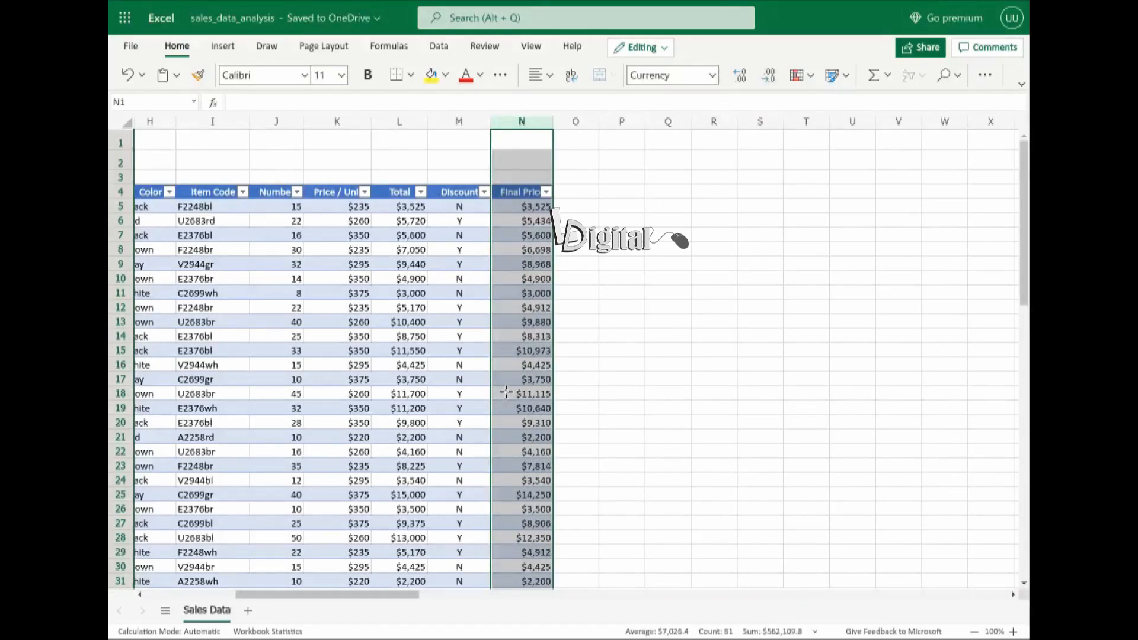